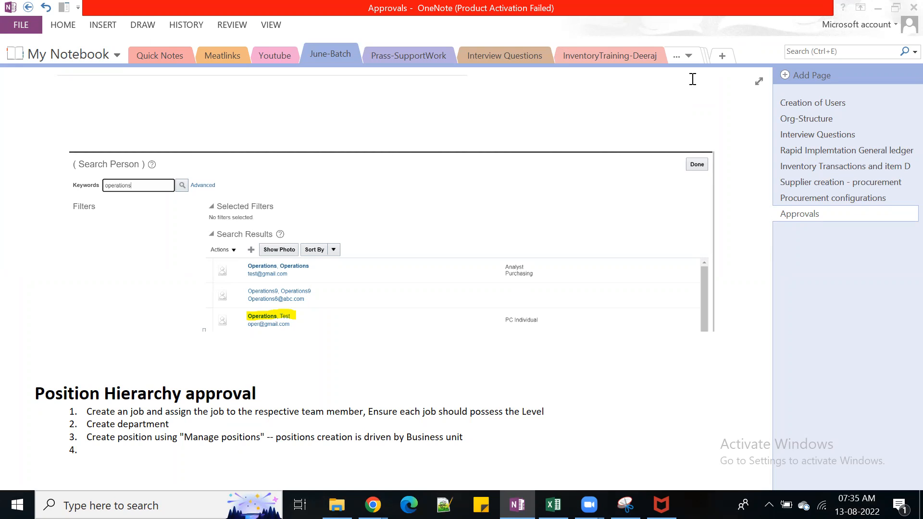
Step: Switch to the Physical Inventory Tag Listing Report window in Chrome and close it
key("BackSpace")
key("Return")
mouse_move(373, 505)
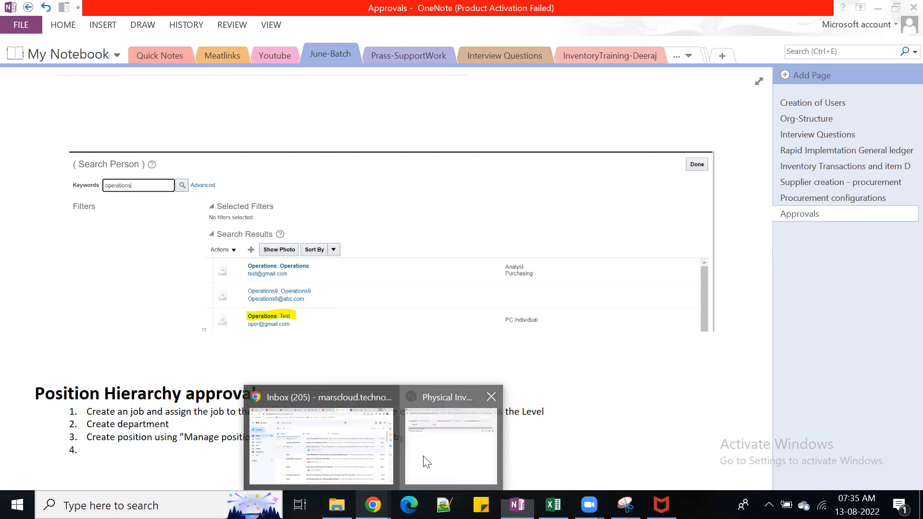
left_click(426, 461)
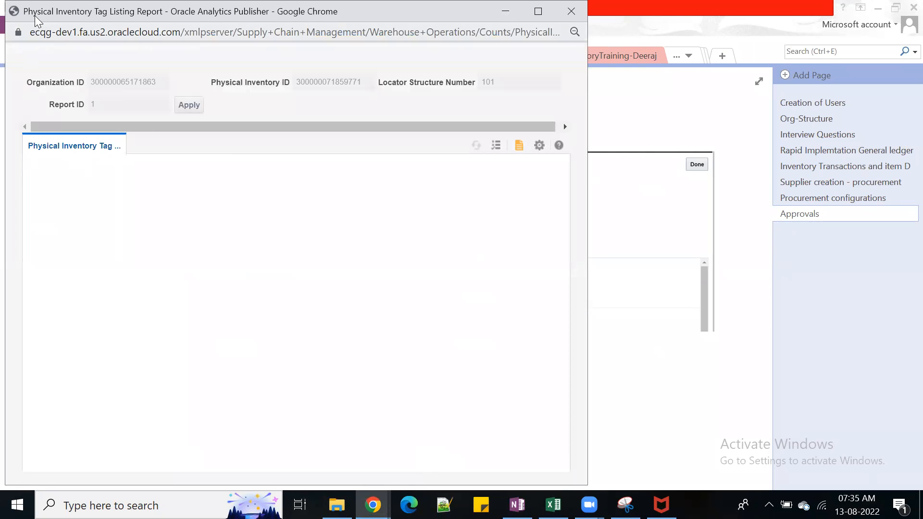
left_click_drag(34, 19, 44, 134)
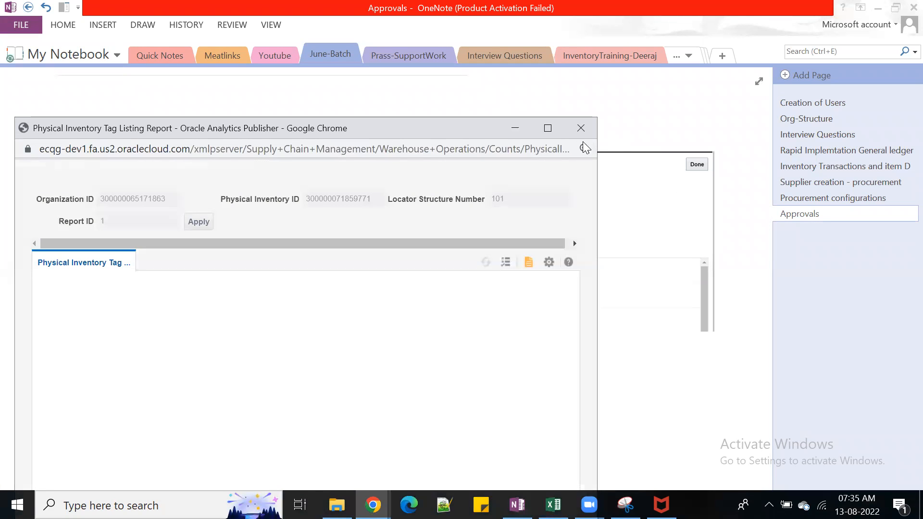
left_click(577, 129)
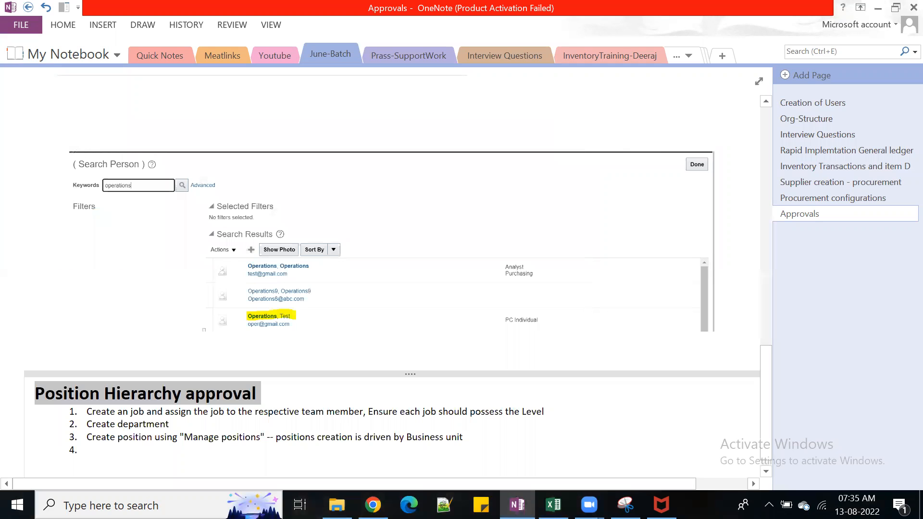
Step: Open a new maximized Chrome window and load the Dev1 bookmark from the ABC-Company folder in ABC-CLOUD-FOLDER
right_click(373, 505)
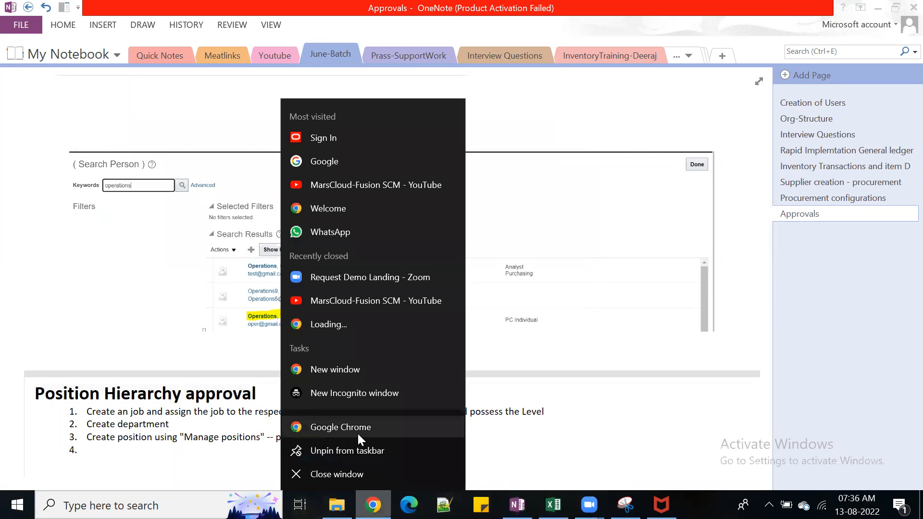
left_click(357, 434)
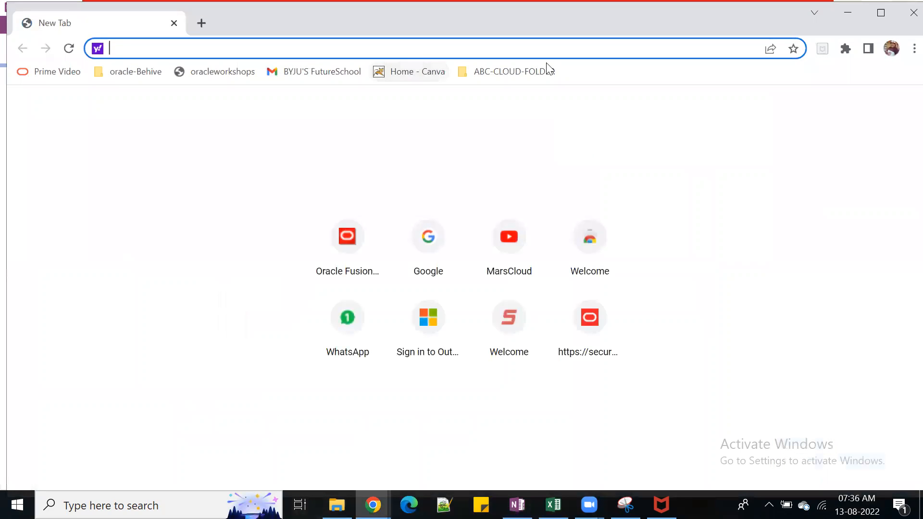
left_click(507, 73)
mouse_move(536, 112)
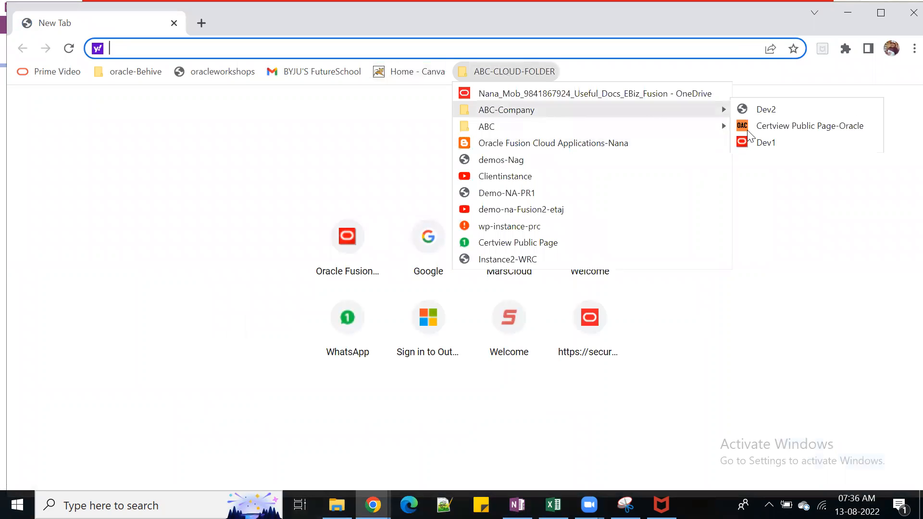
left_click(763, 142)
left_click(881, 13)
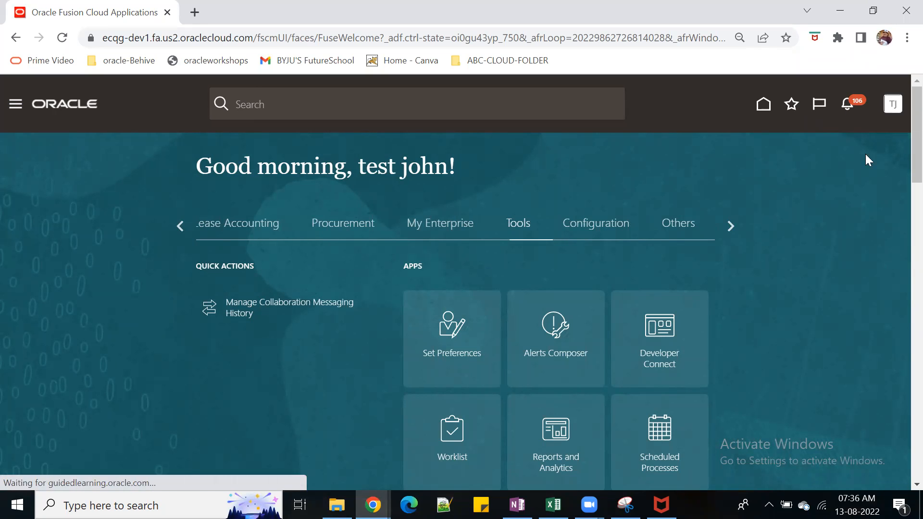
Step: Go to Setup and Maintenance and switch the setup offering to Procurement
left_click(892, 115)
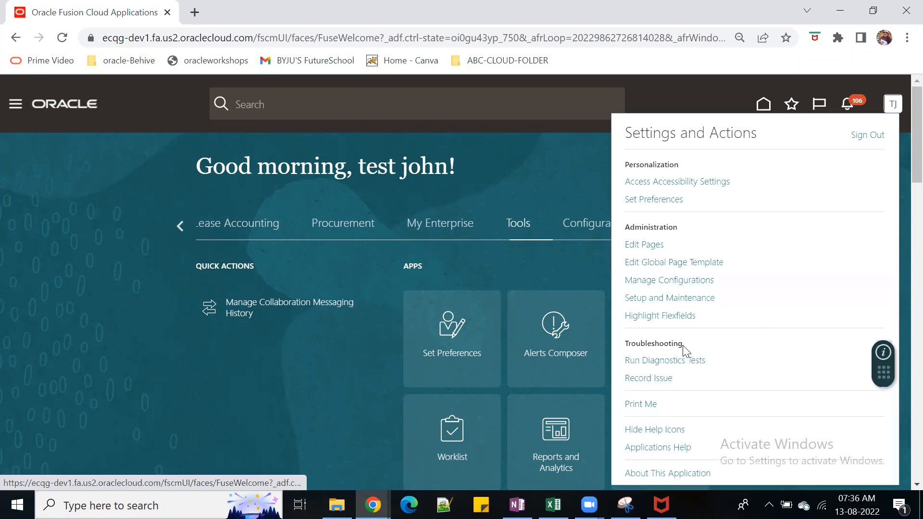
left_click(661, 299)
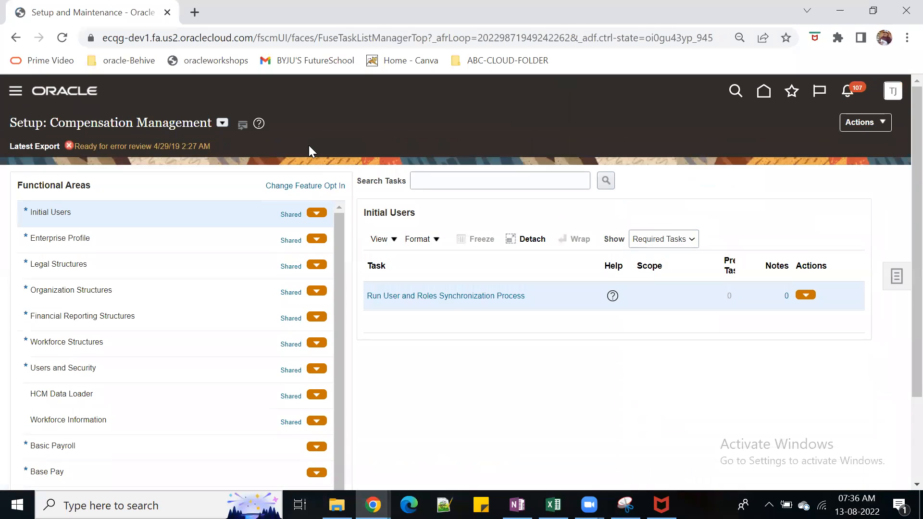
left_click(223, 123)
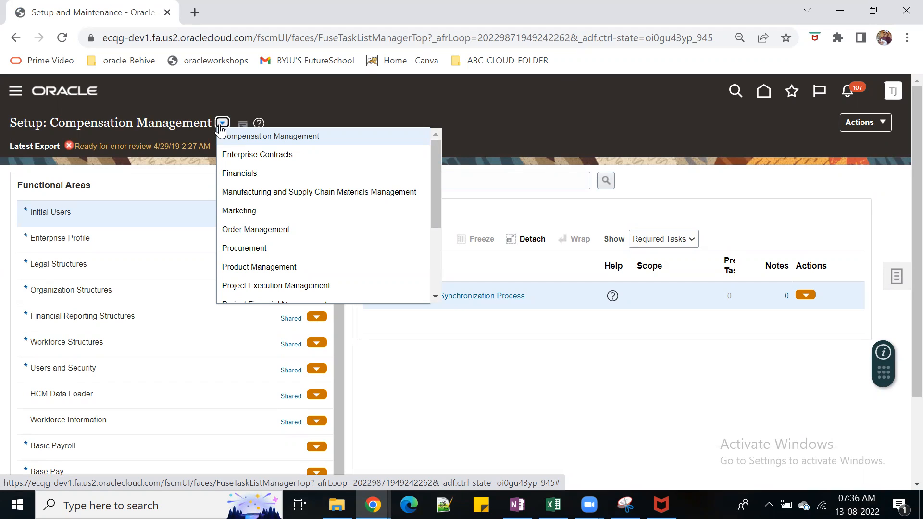
mouse_move(437, 178)
left_mouse_down()
mouse_move(440, 226)
mouse_move(451, 186)
left_mouse_up()
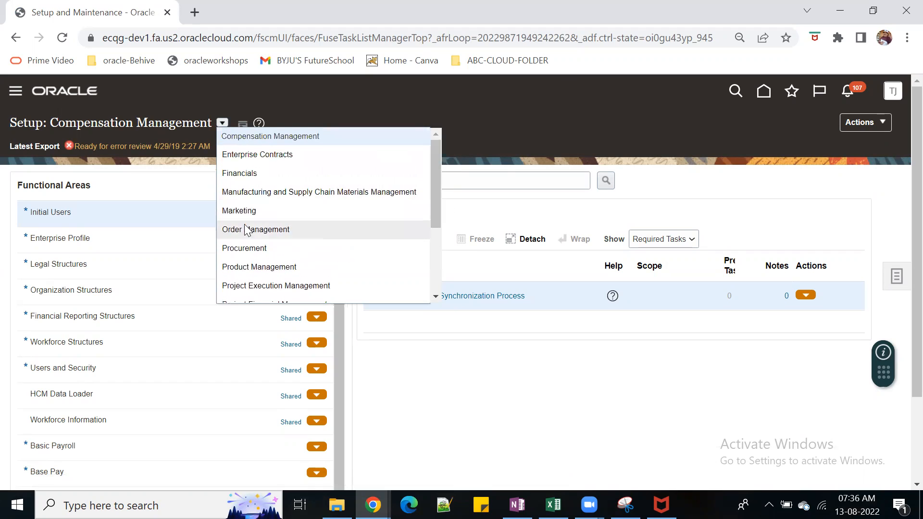
left_click(260, 248)
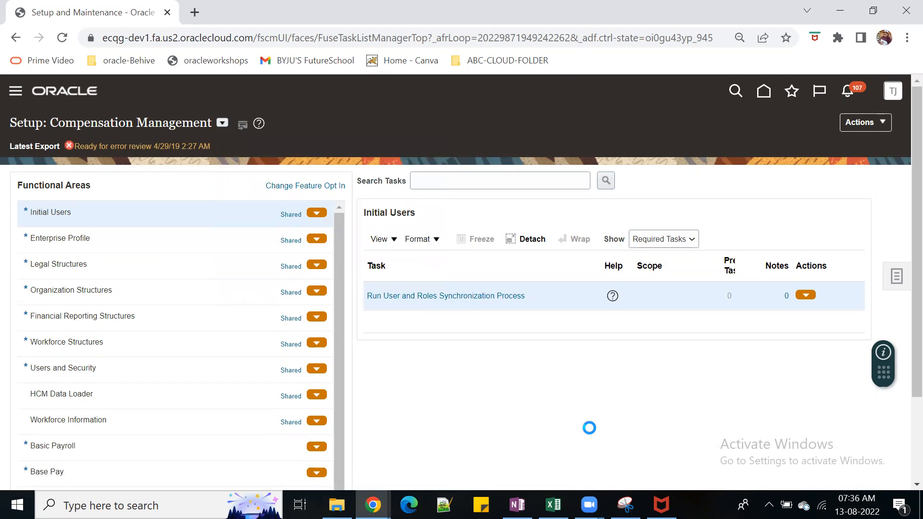
Step: Open the Manage Requisition Approvals task under Approval Management and start editing the rules of the Header Hierarchy participant
left_click(76, 435)
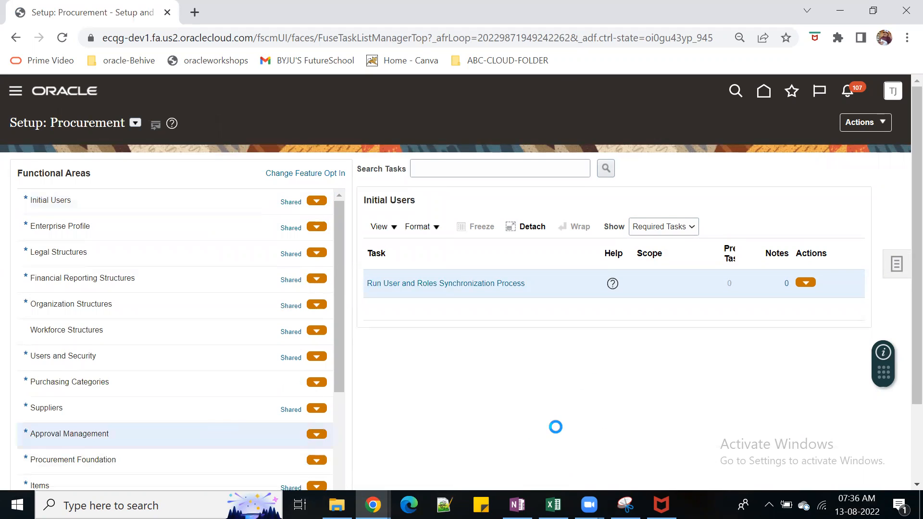
left_click(419, 282)
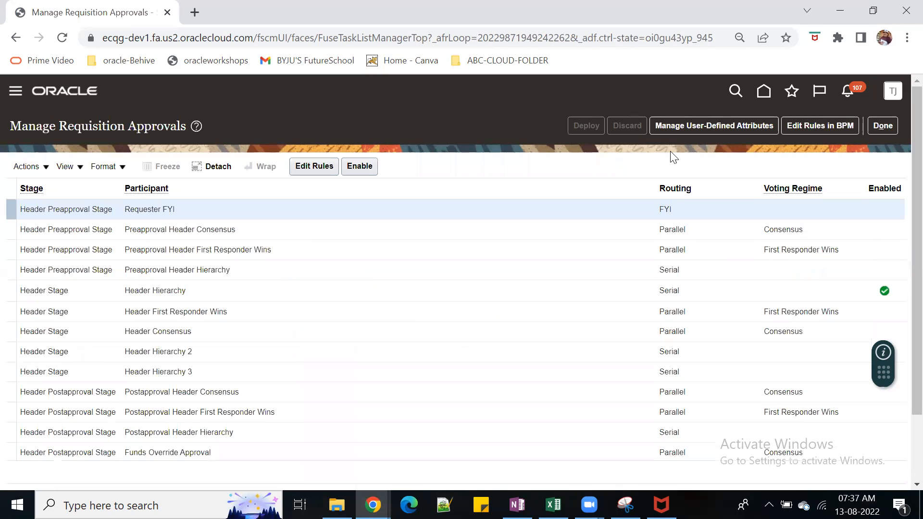
left_click(731, 287)
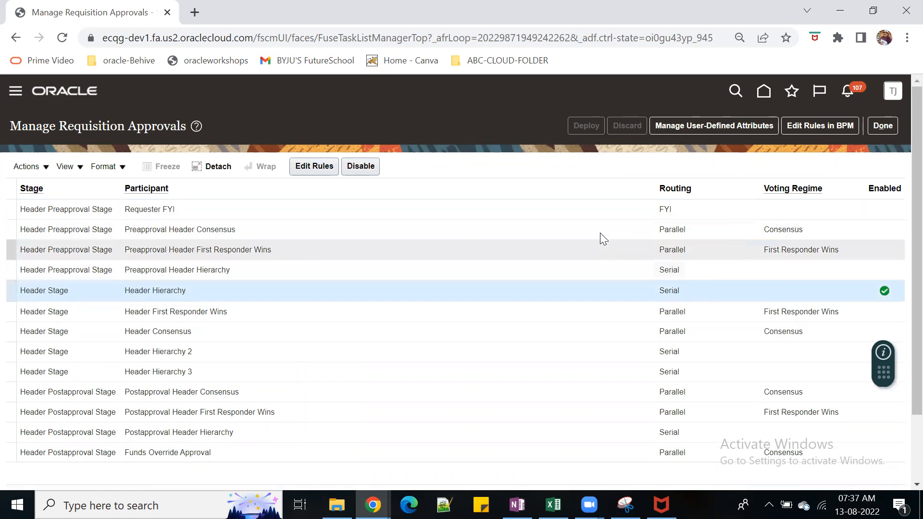
left_click(297, 166)
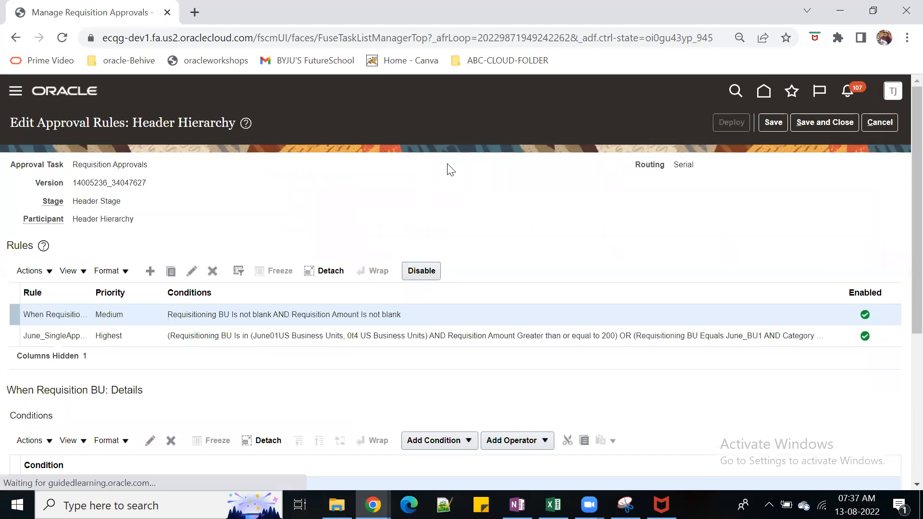
Step: Select the highest-priority June rule and examine its conditions and actions, especially the routing of Action 3
left_click(511, 335)
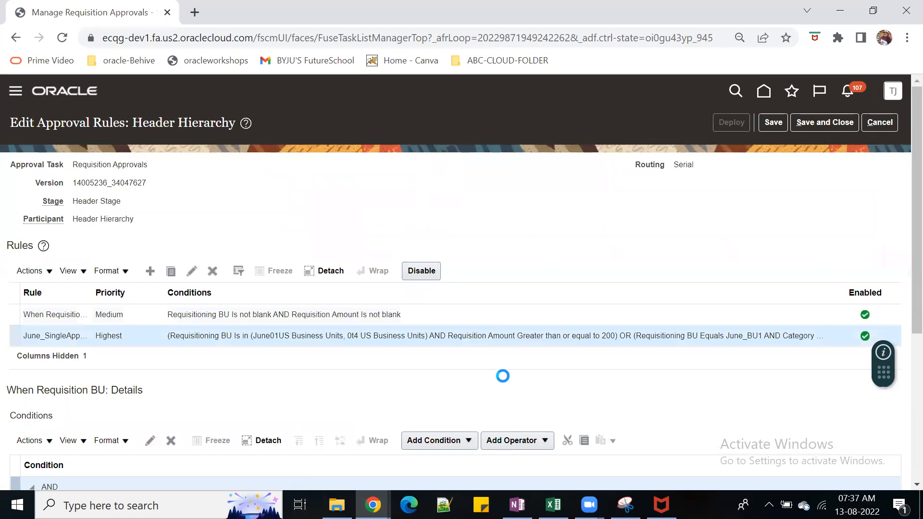
scroll(514, 365, "down", 5)
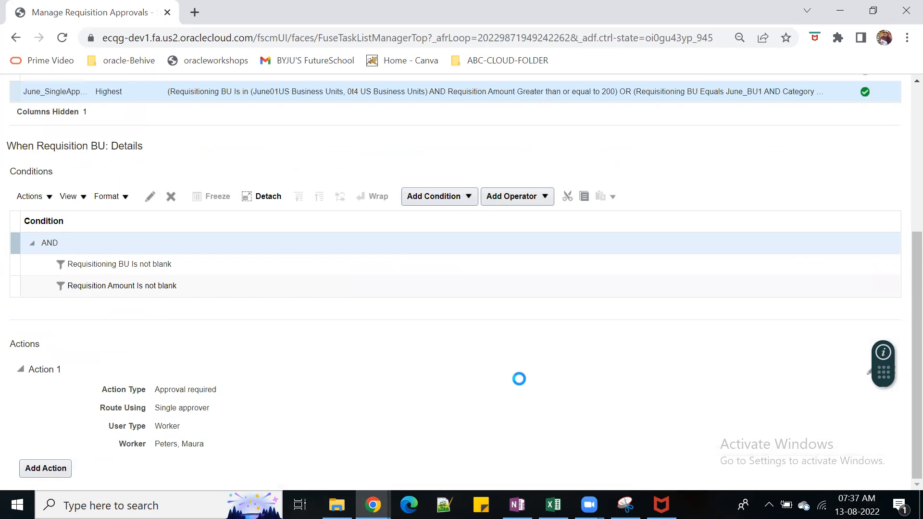
scroll(520, 380, "down", 8)
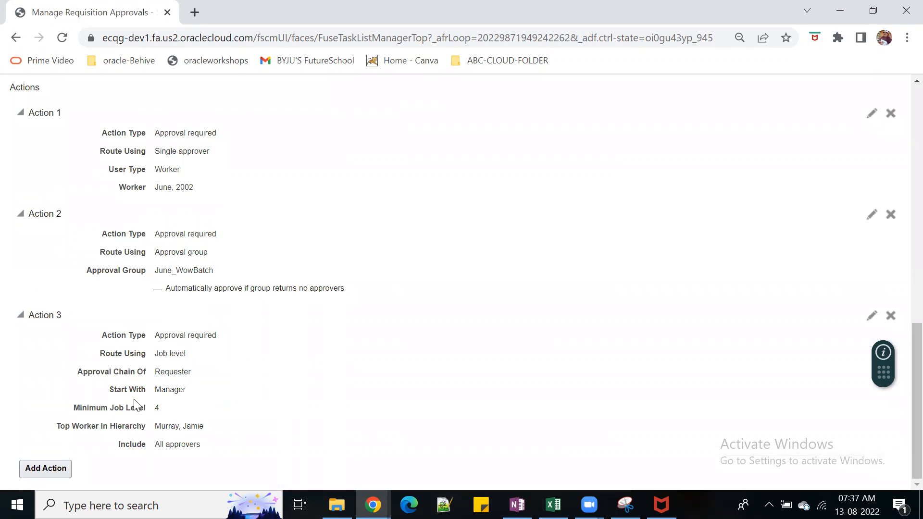
left_click_drag(118, 353, 175, 354)
left_click_drag(883, 372, 895, 443)
left_click(42, 468)
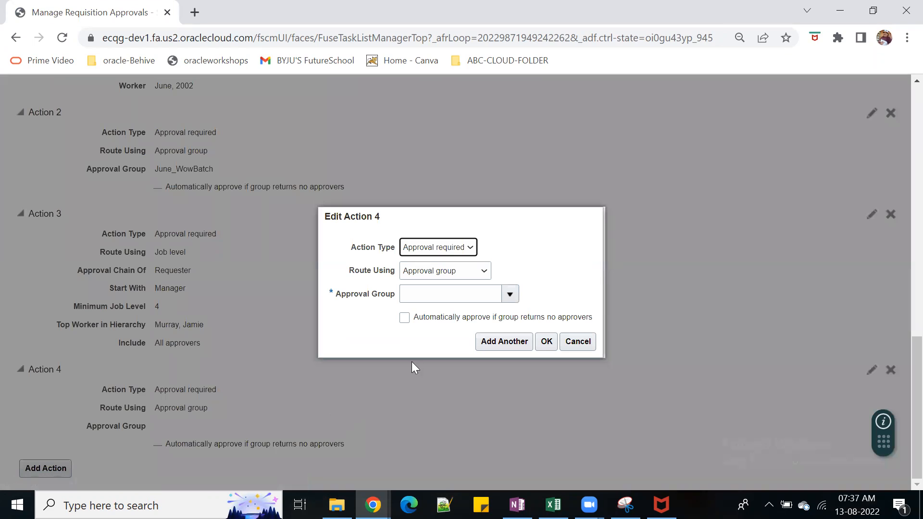
left_click(484, 271)
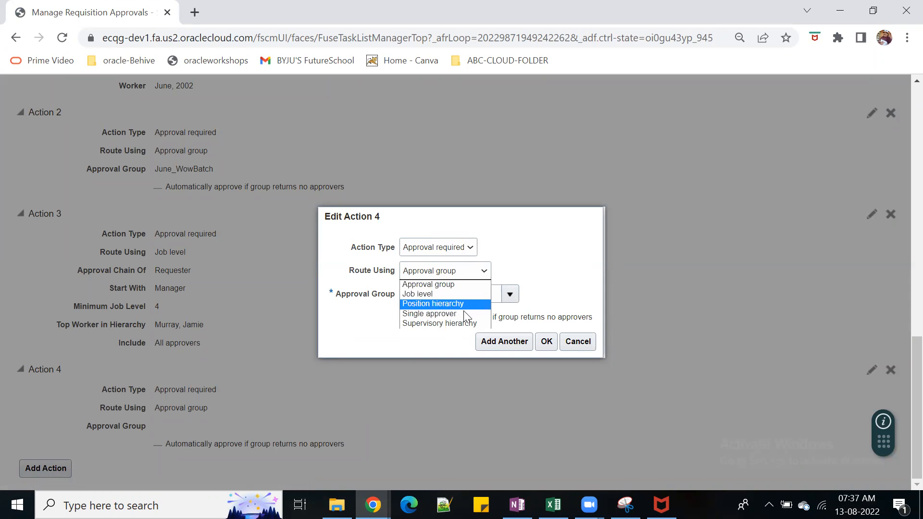
left_click(456, 324)
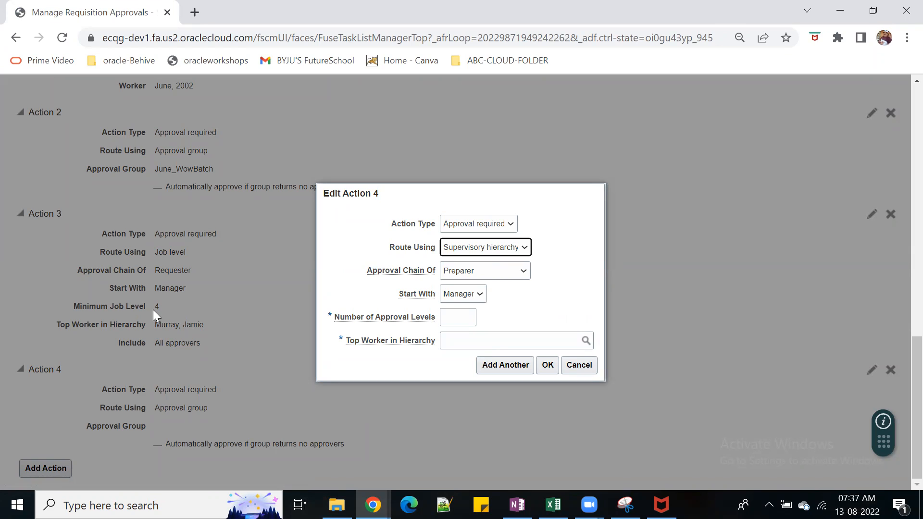
left_click(458, 319)
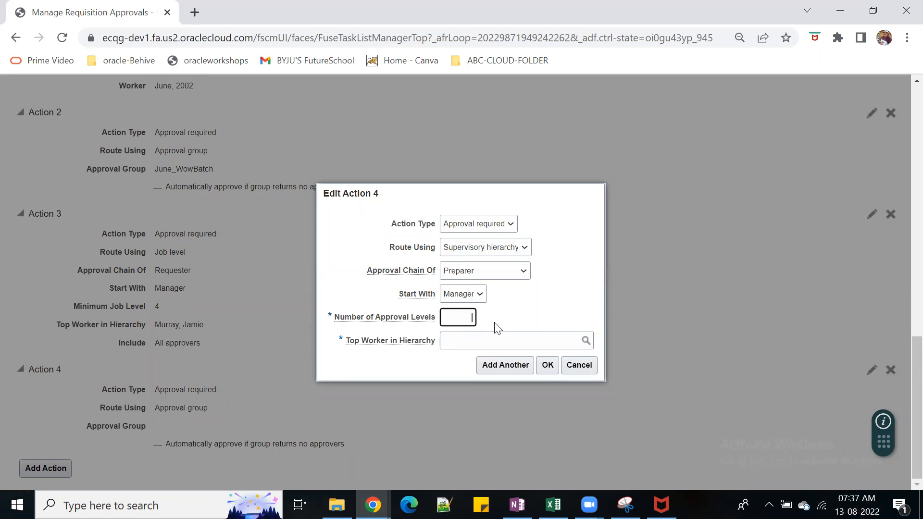
left_click(578, 365)
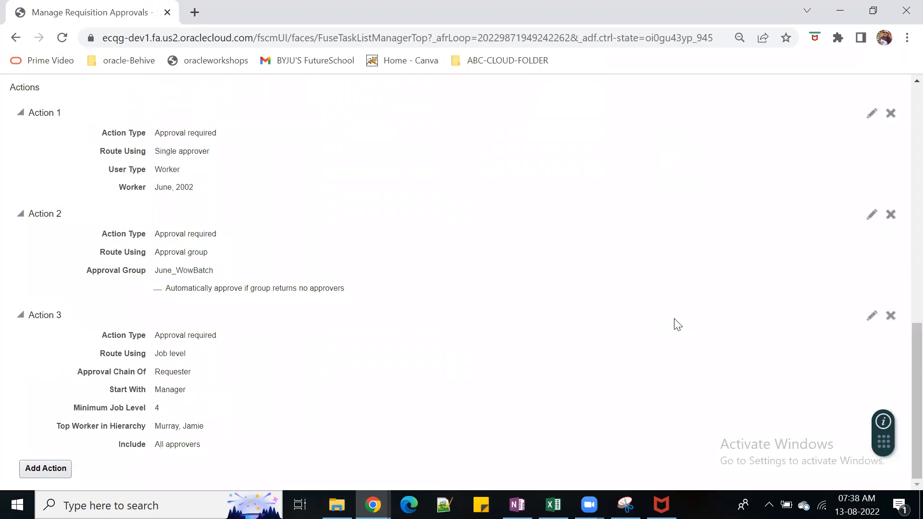
left_click(871, 315)
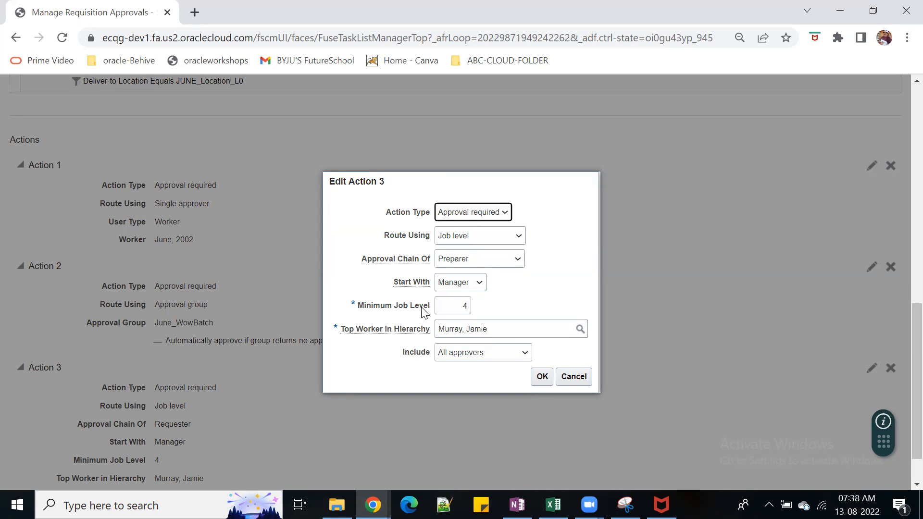
left_click(588, 377)
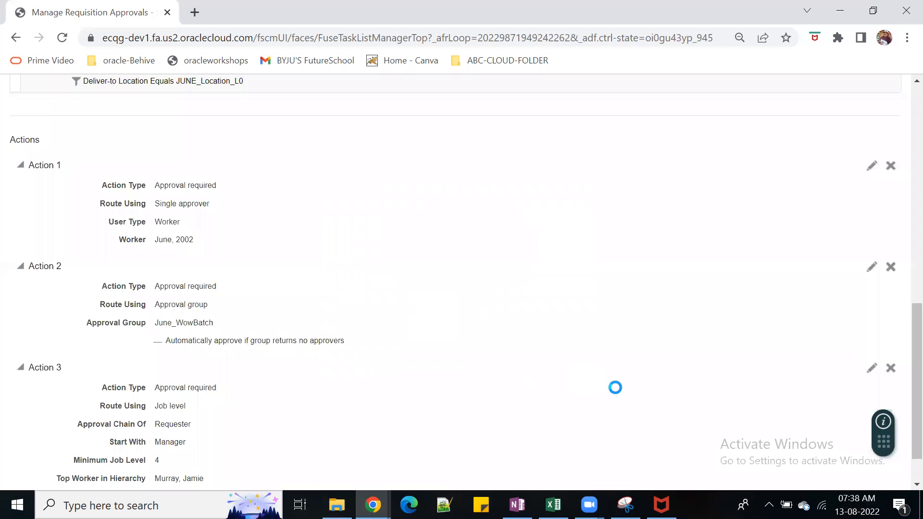
Step: Add a fourth action to the June rule, with approval required and routed using Supervisory hierarchy
scroll(586, 389, "down", 1)
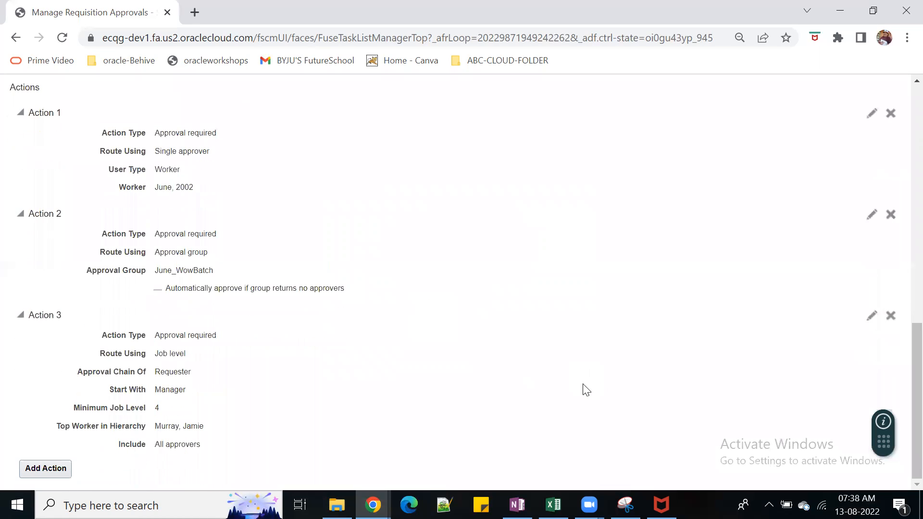
left_click(58, 467)
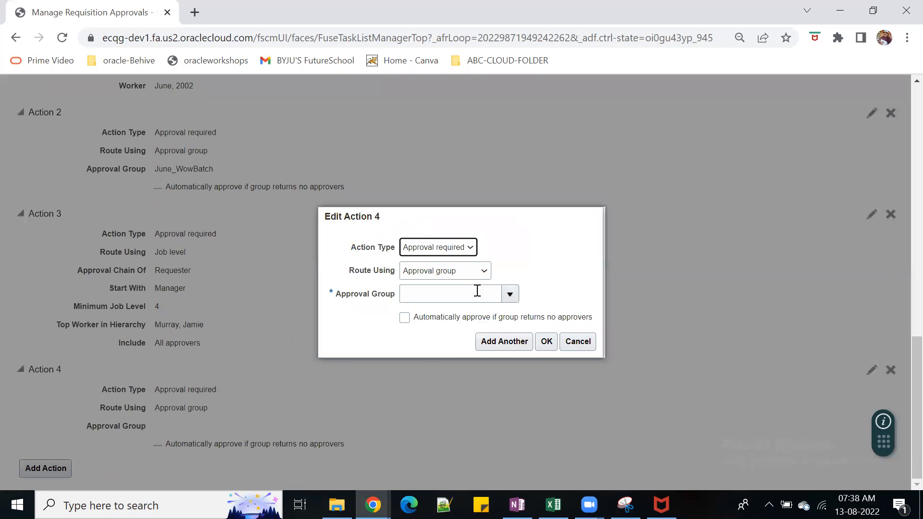
left_click(485, 270)
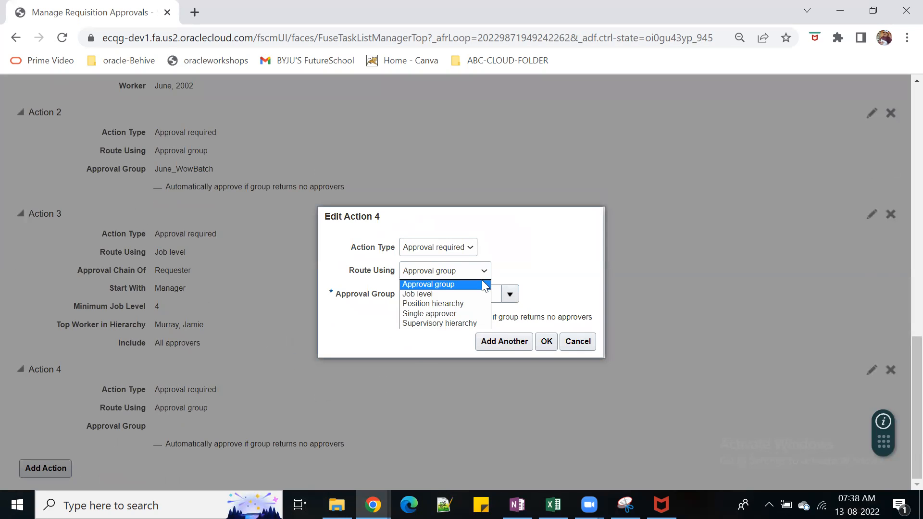
left_click(475, 324)
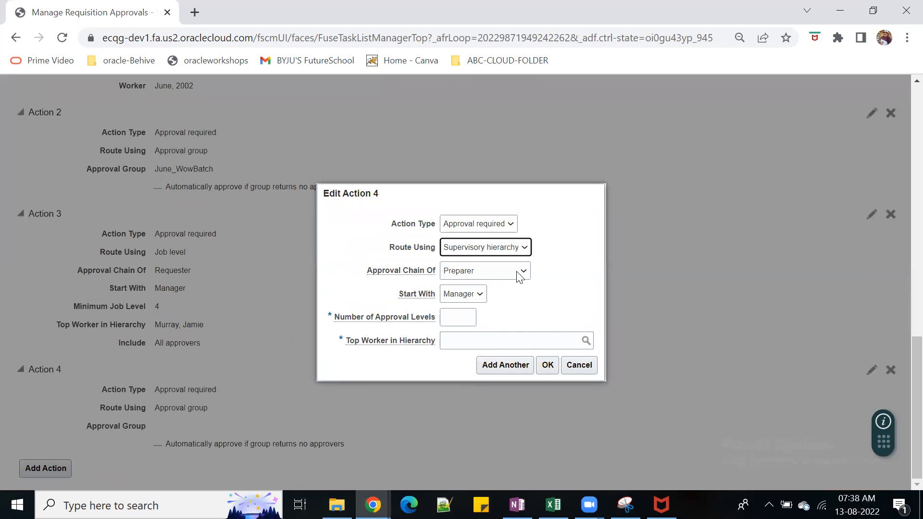
Step: Try Requester as Action 4's approval chain, set it back to Preparer, and check the Start With choices
left_click(517, 272)
left_click(509, 294)
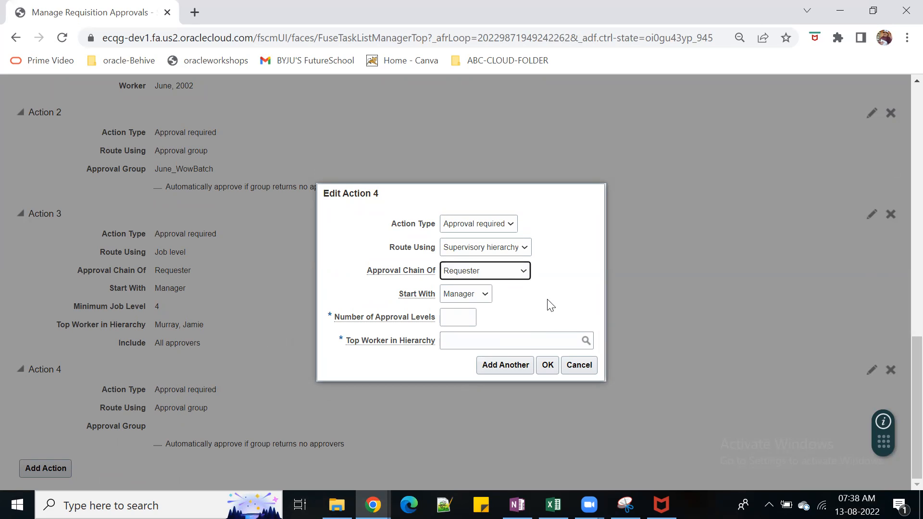
left_click(524, 271)
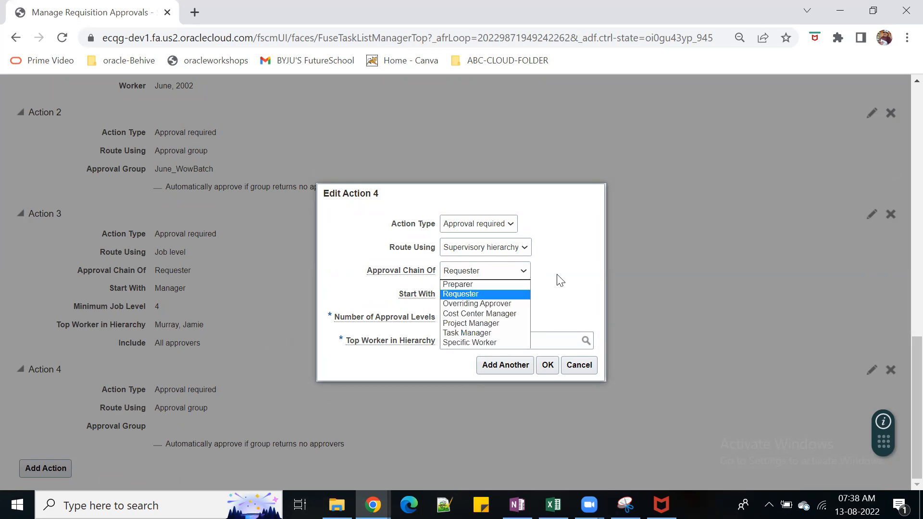
left_click(504, 284)
left_click(475, 293)
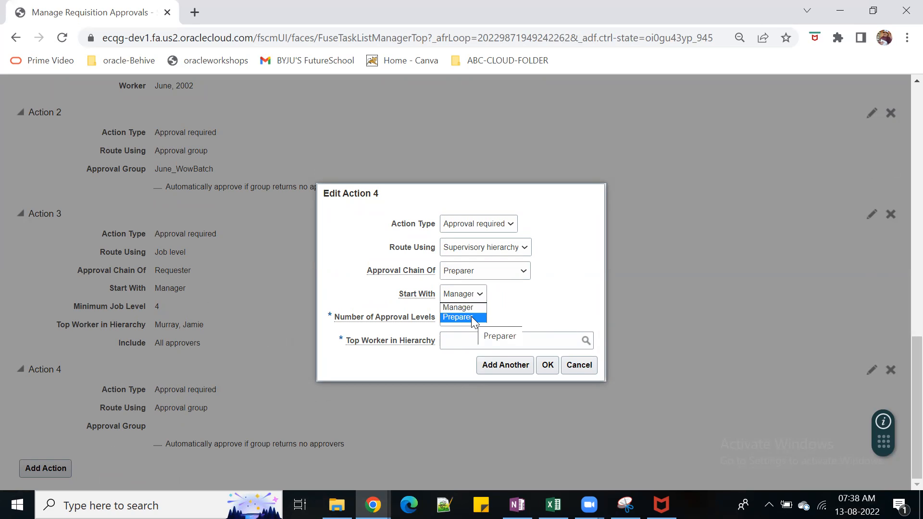
left_click(543, 290)
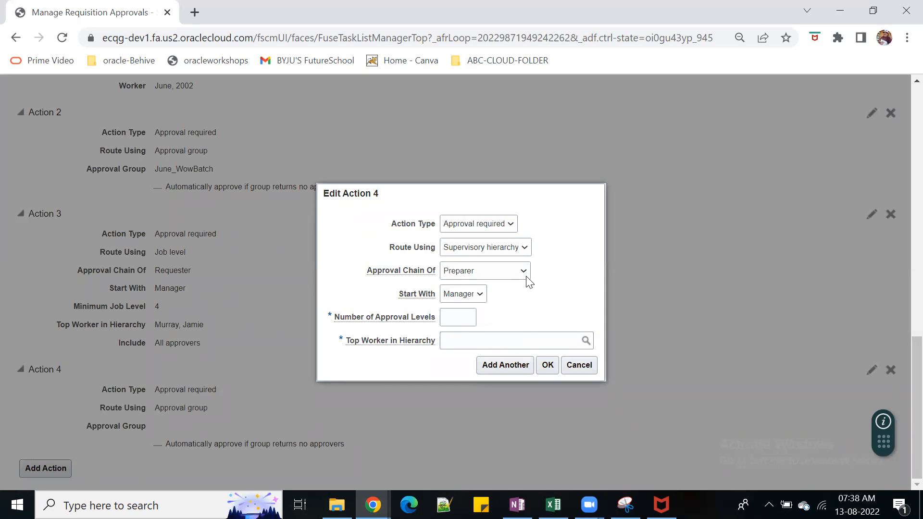
Step: Set Action 4's approval chain to Requester with 2 approval levels and the same top worker in hierarchy as Action 3, and apply it
left_click(524, 275)
left_click(512, 292)
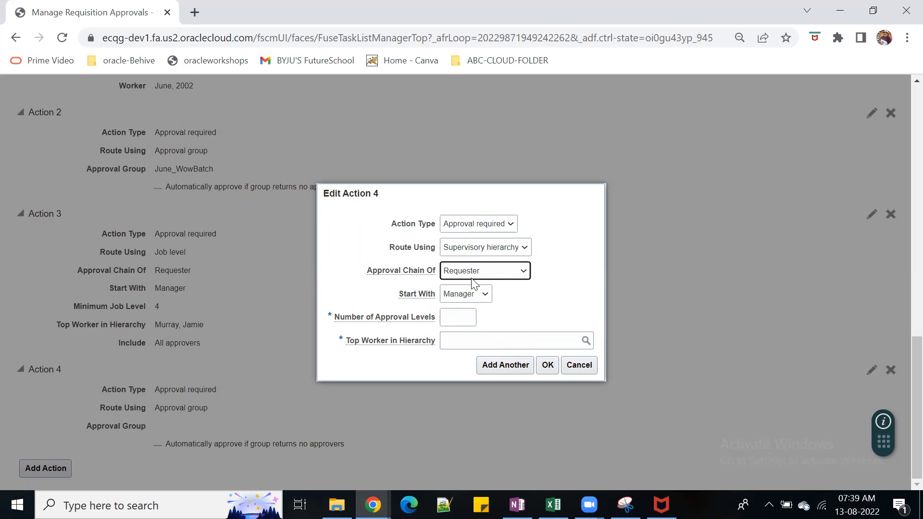
left_click(461, 314)
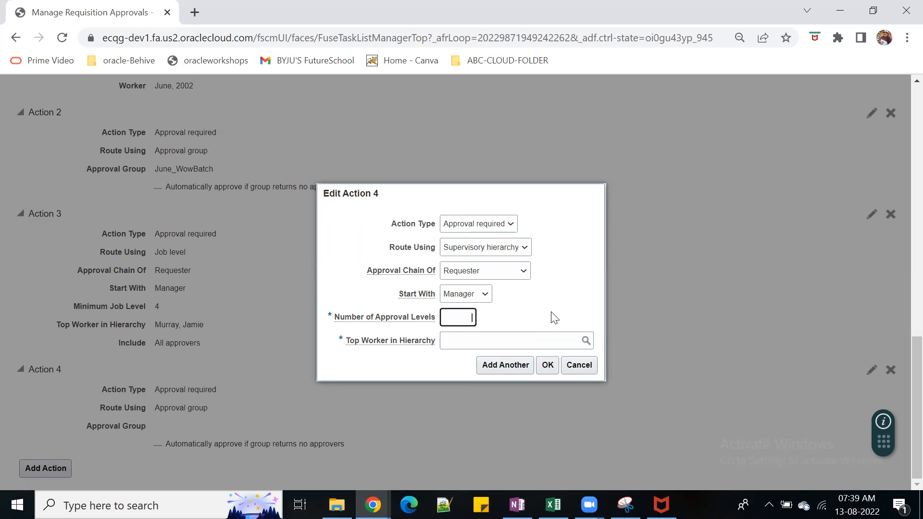
type("2")
key("Tab")
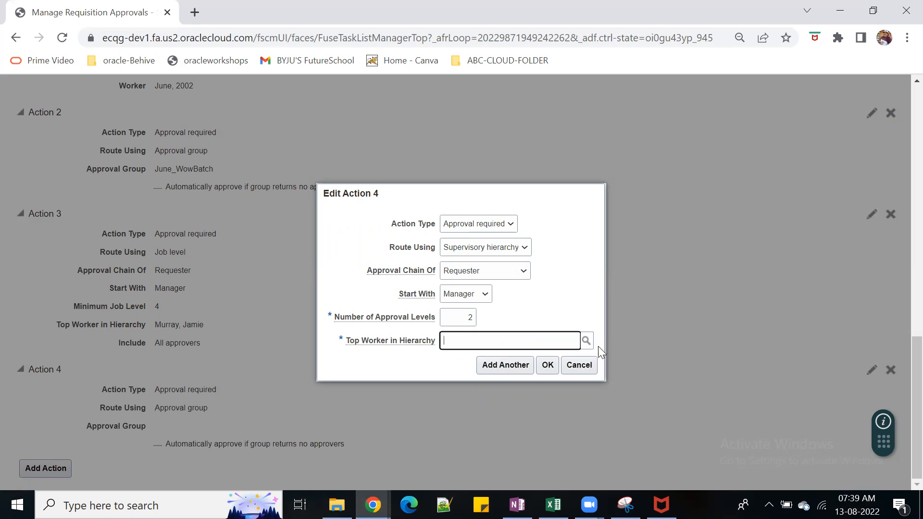
type("murr")
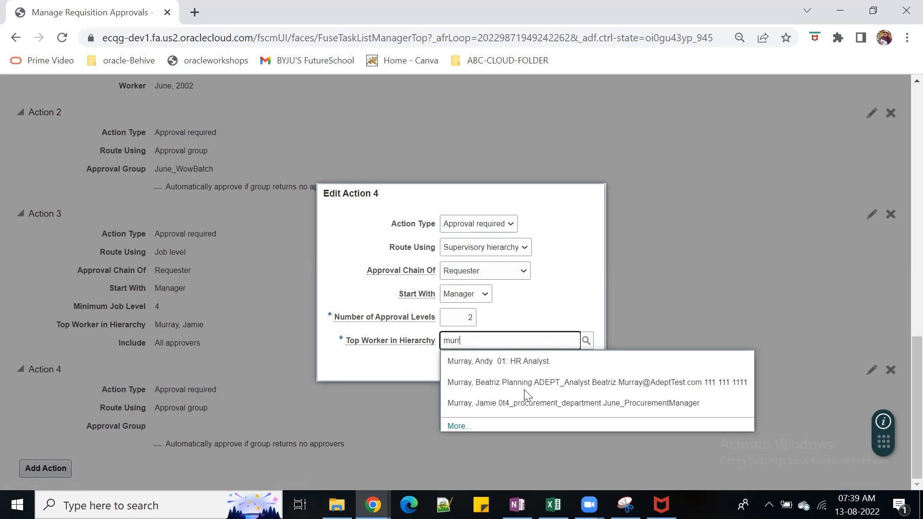
left_click(522, 403)
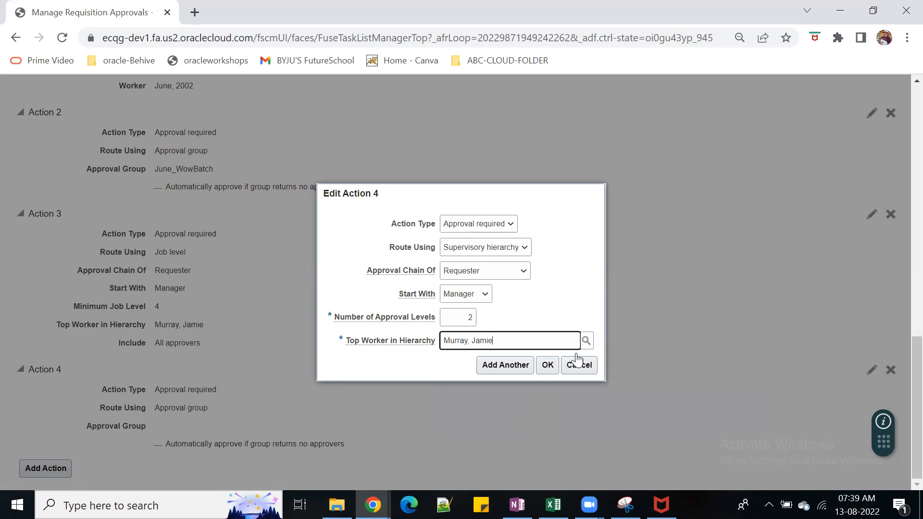
left_click(548, 366)
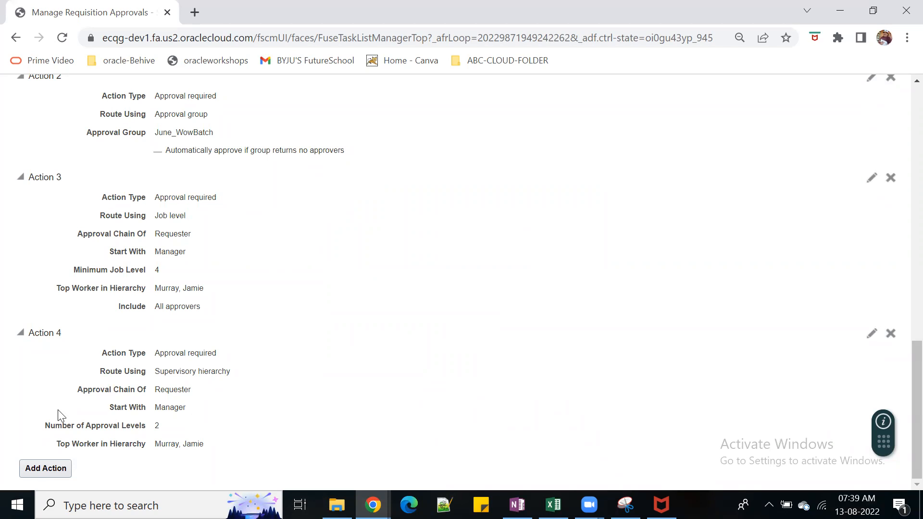
left_click_drag(74, 269, 178, 271)
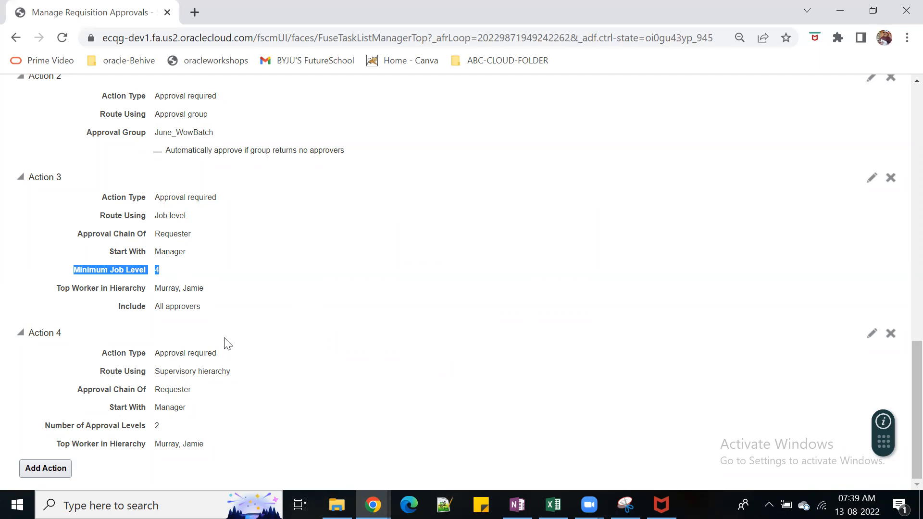
Step: Save the Header Hierarchy rule changes, deploy them for all participants, and acknowledge the confirmation
scroll(630, 380, "up", 15)
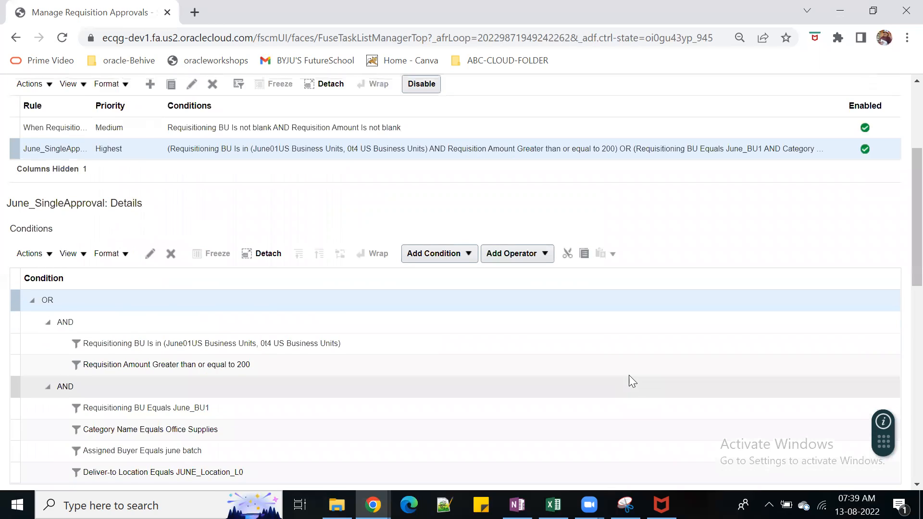
left_click(773, 123)
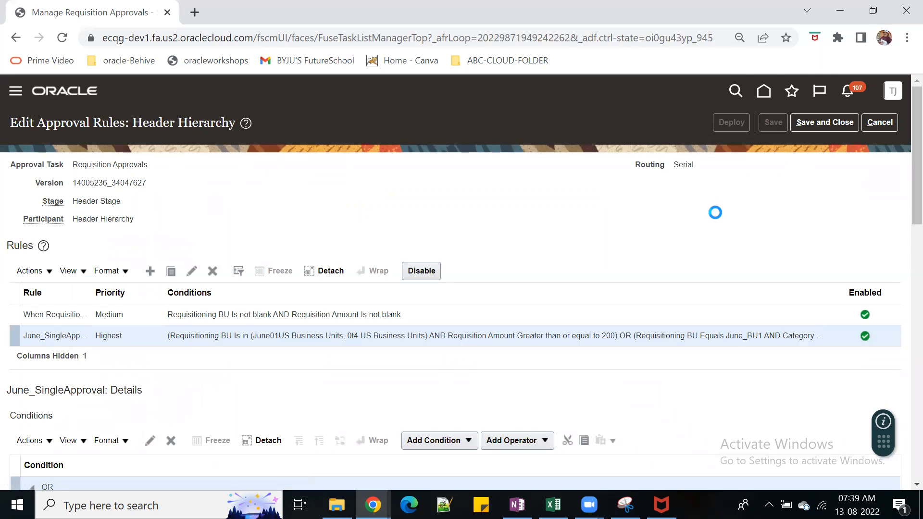
left_click(730, 120)
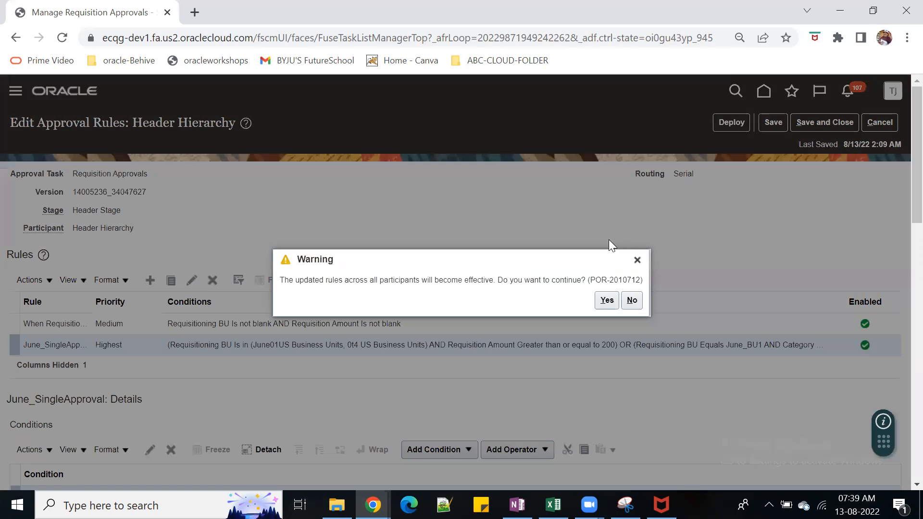
left_click(609, 299)
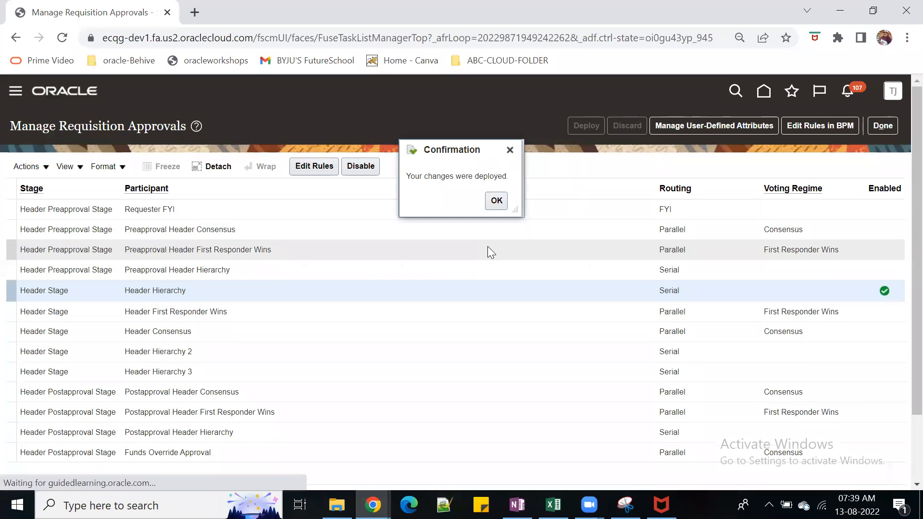
left_click(496, 200)
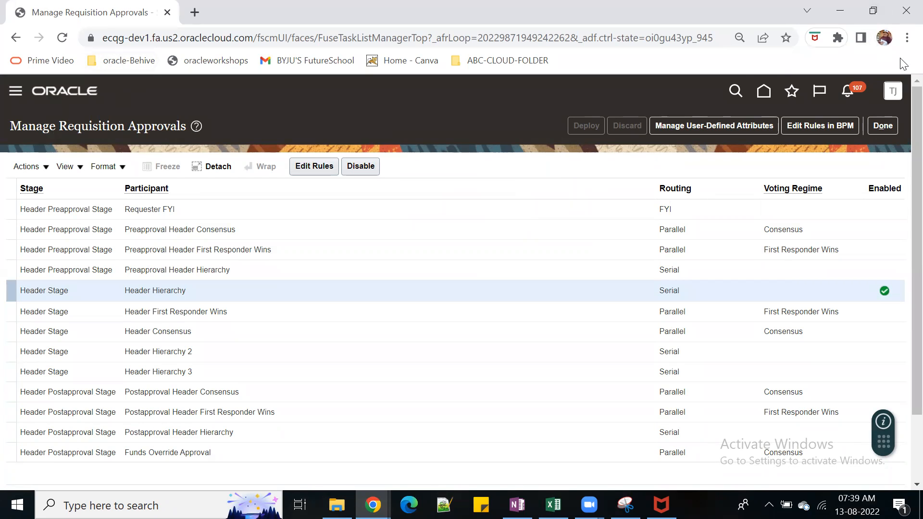
Step: Open the Oracle Fusion home page in a new browser tab using the bookmarks in ABC-CLOUD-FOLDER
left_click(879, 14)
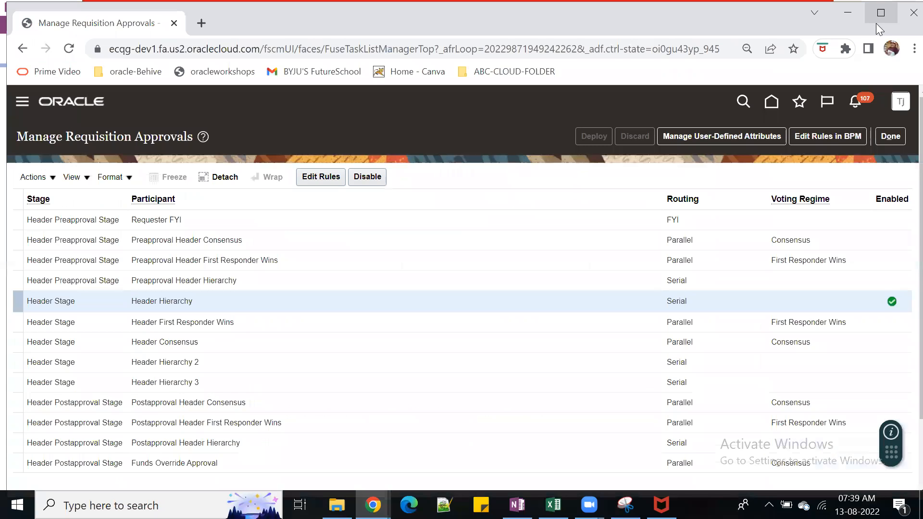
left_click_drag(870, 24, 851, 143)
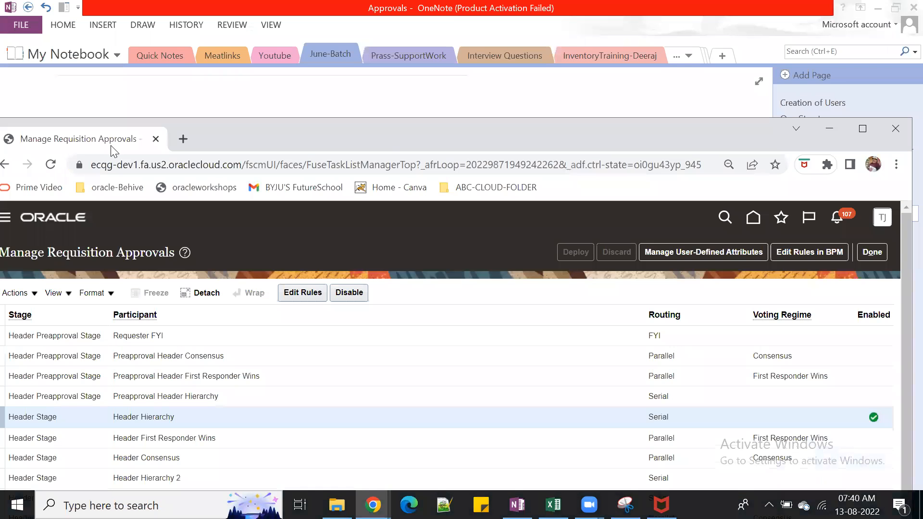
left_click(183, 139)
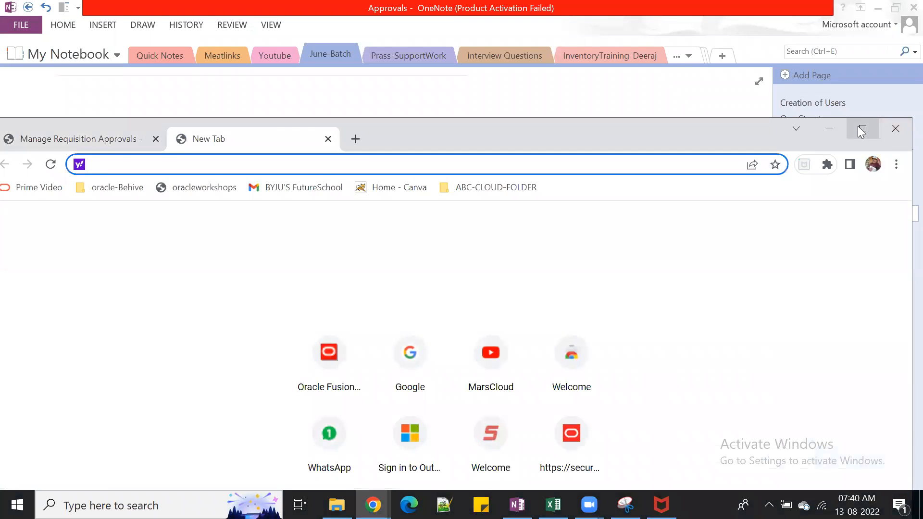
left_click(861, 128)
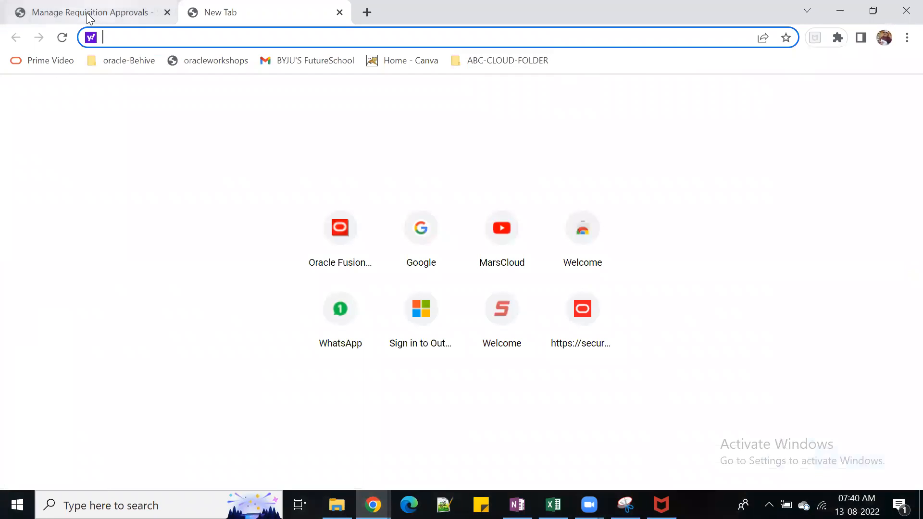
left_click(480, 64)
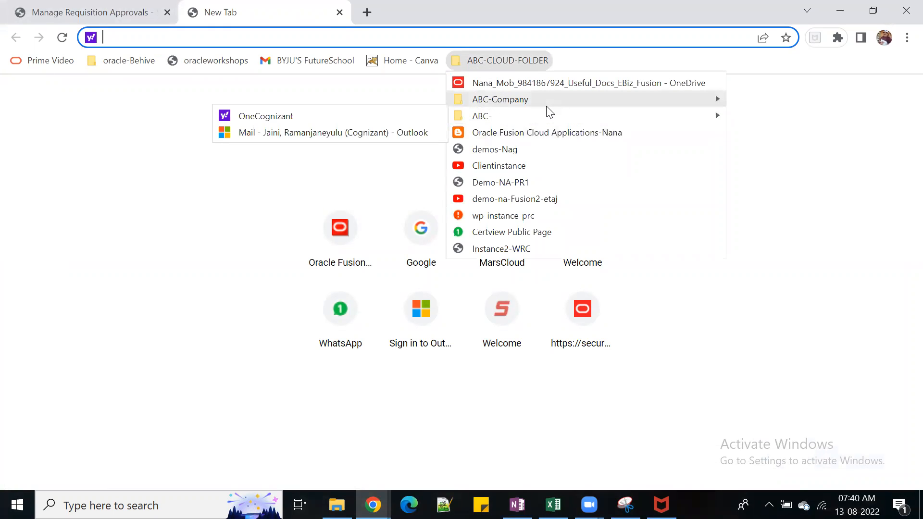
mouse_move(546, 103)
left_click(761, 133)
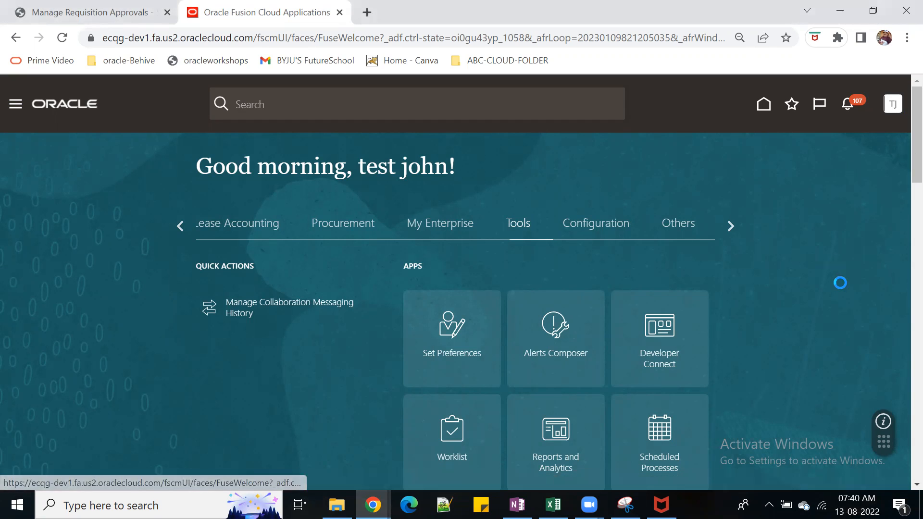
left_click(670, 298)
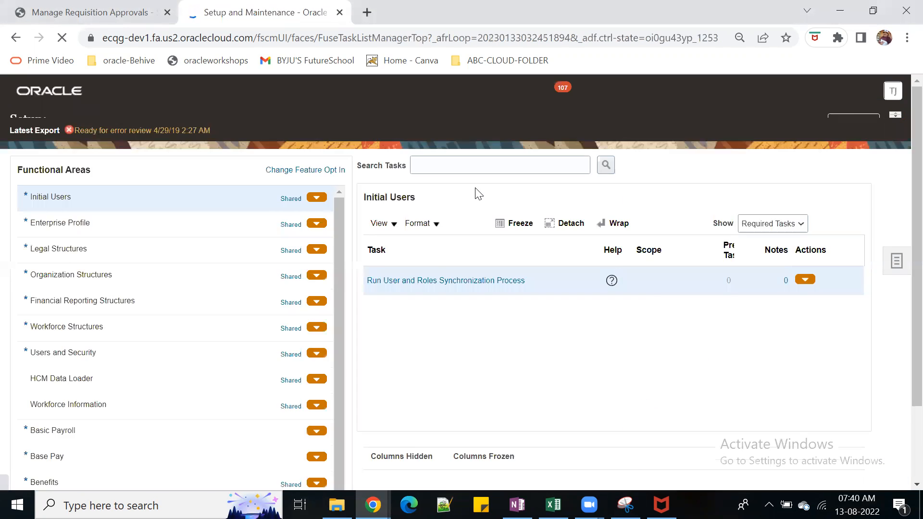
left_click(223, 123)
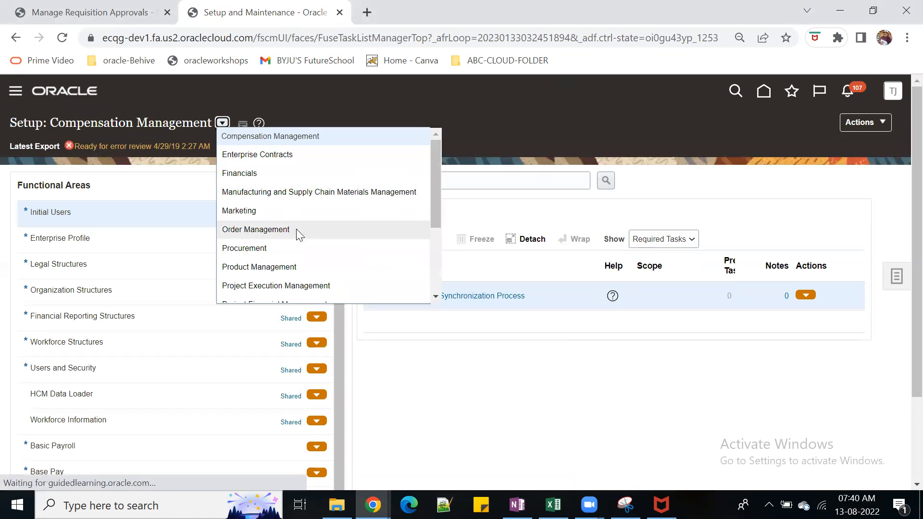
left_click(288, 253)
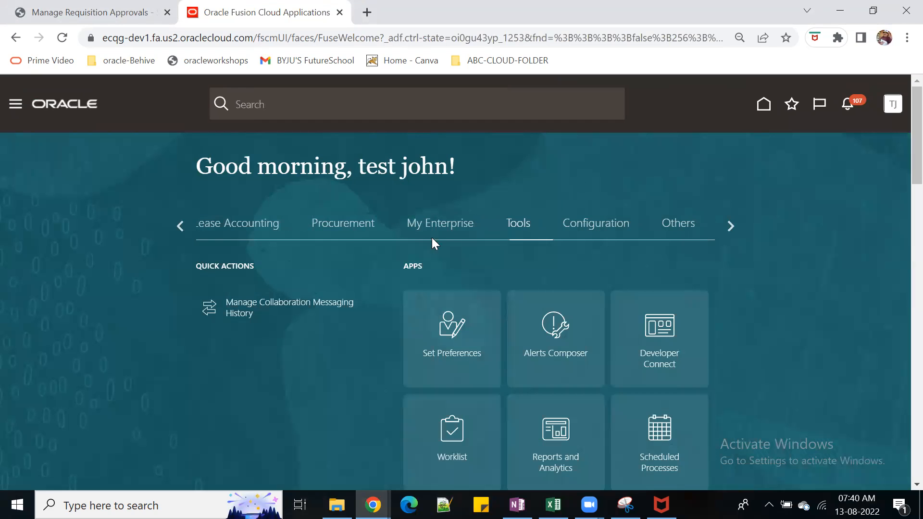
Step: Open Purchase Requisitions from the Procurement apps, check the requisition preferences for 0t4 US Business Units, and close them without saving
left_click(341, 226)
scroll(769, 313, "down", 3)
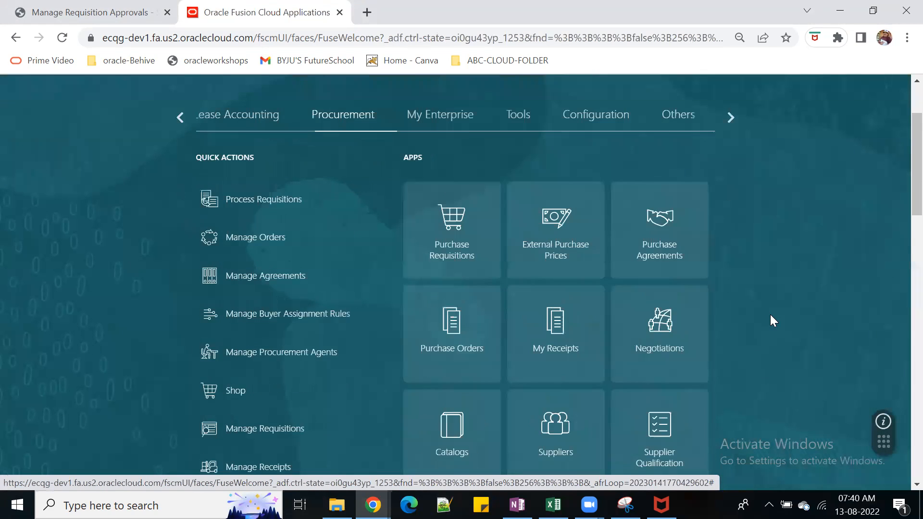
left_click(559, 224)
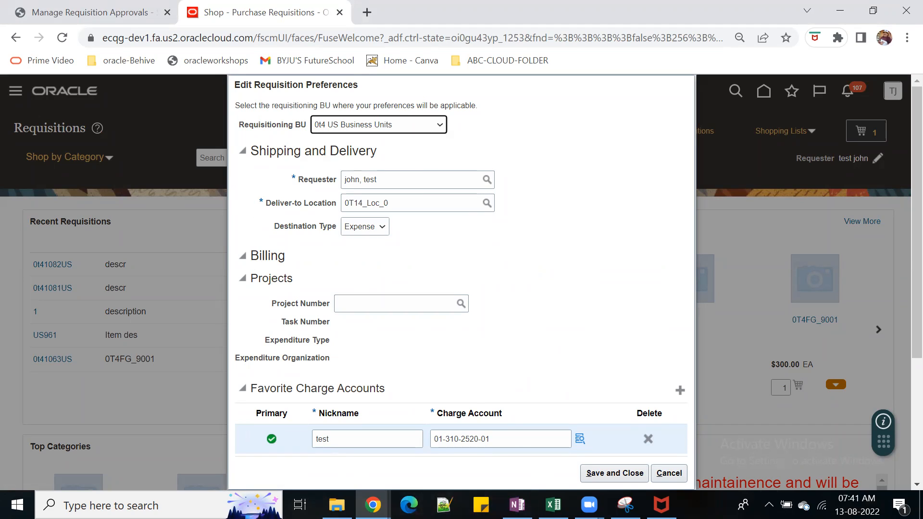
left_click(670, 473)
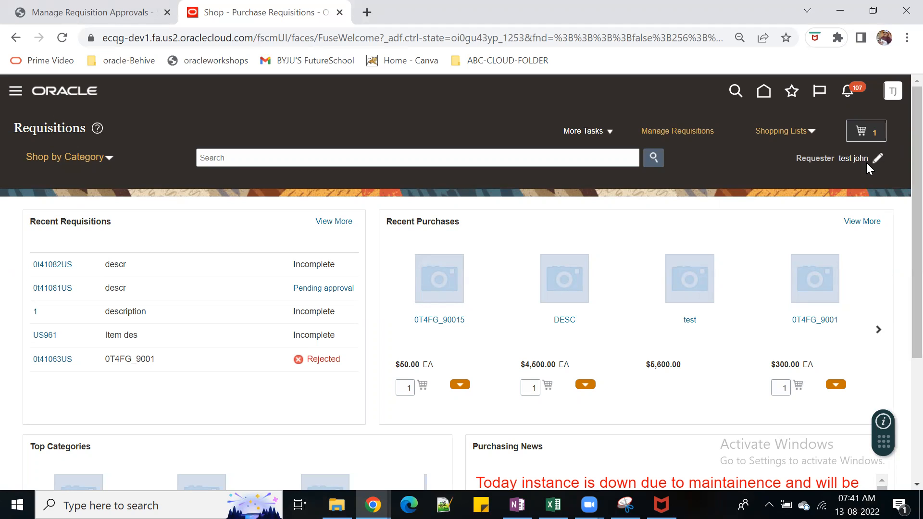
Step: Open the shopping cart's requisition for editing and review its Office Supplies line and delivery details
left_click(614, 132)
left_click(861, 133)
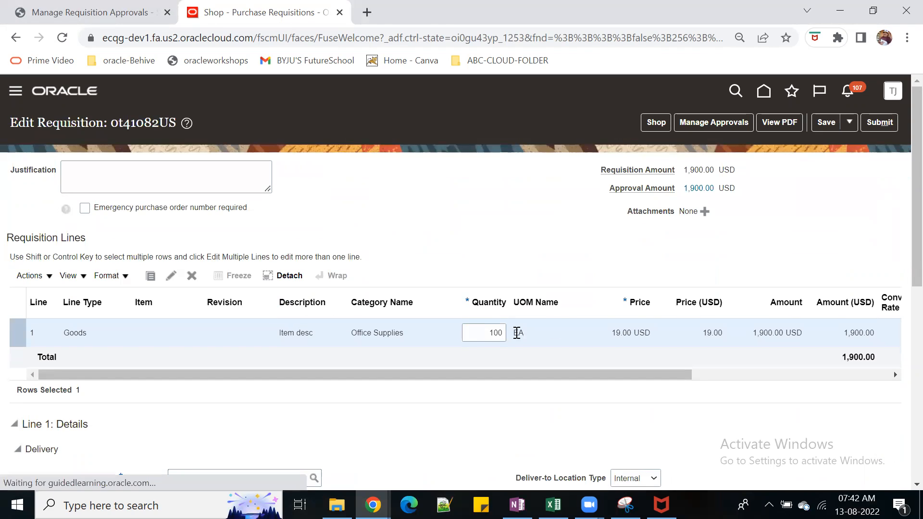
left_click_drag(578, 373, 737, 374)
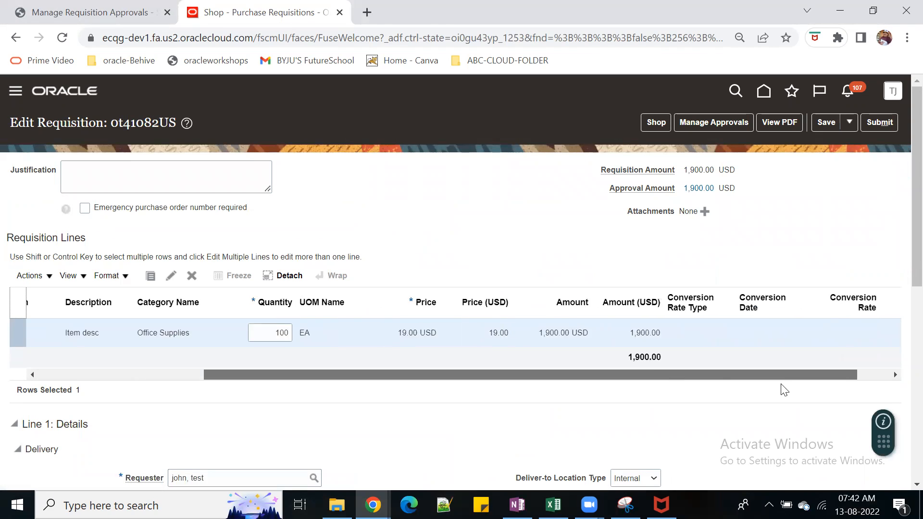
left_click_drag(690, 392, 489, 391)
scroll(505, 394, "down", 3)
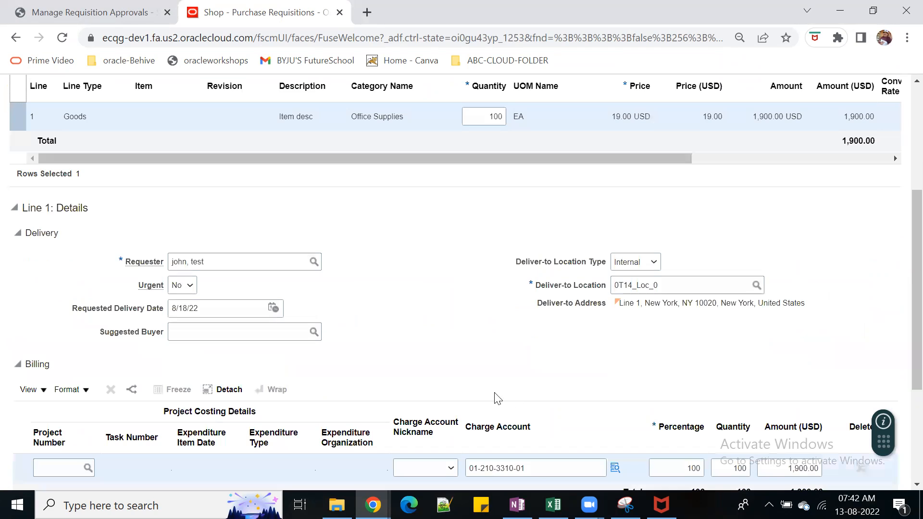
scroll(480, 390, "up", 3)
Step: Set the Office Supplies line's quantity to 110 and save the requisition
left_click(473, 332)
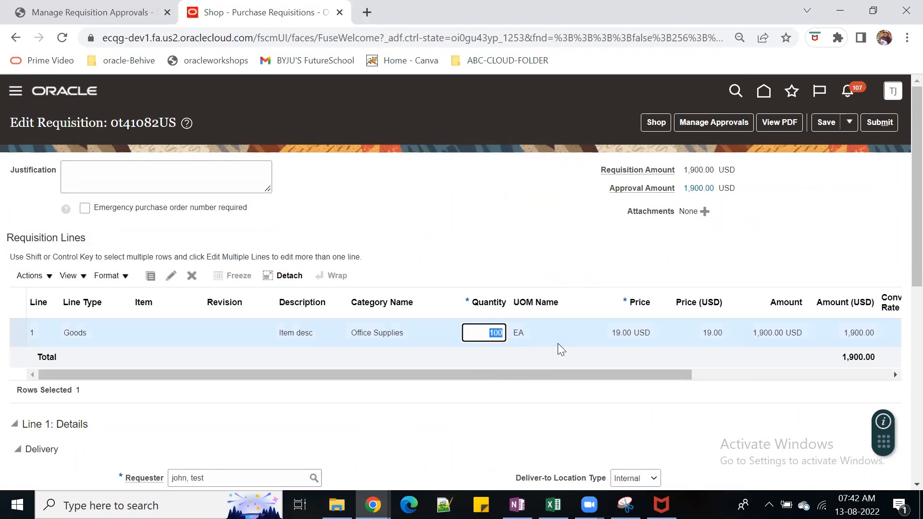
type("110")
key("Tab")
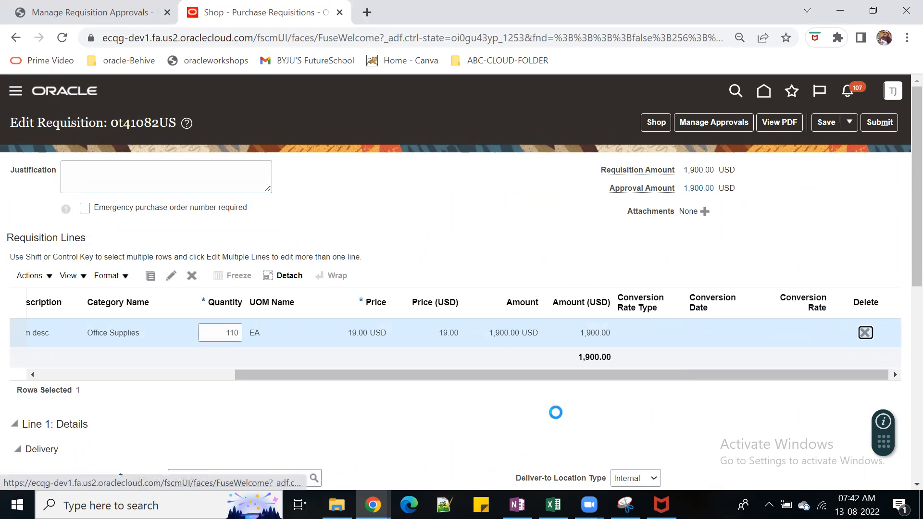
left_click(836, 128)
Step: Check the requisition's updated amount, delivery and billing details, and open its Manage Approvals page to examine the approver list
scroll(543, 274, "down", 4)
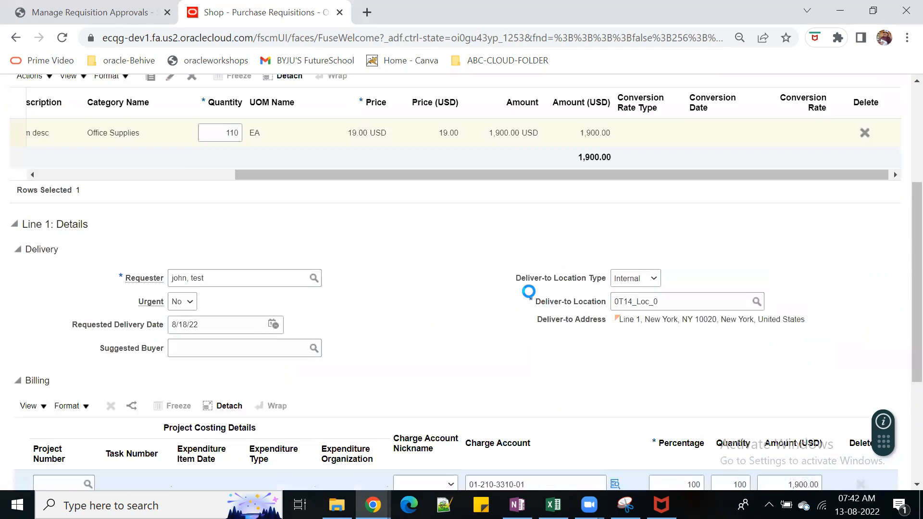
scroll(529, 292, "down", 3)
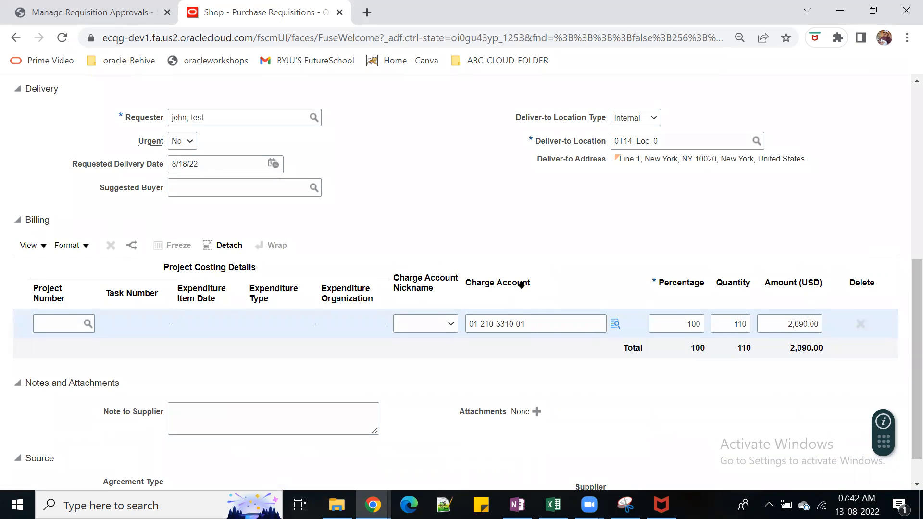
scroll(370, 284, "up", 8)
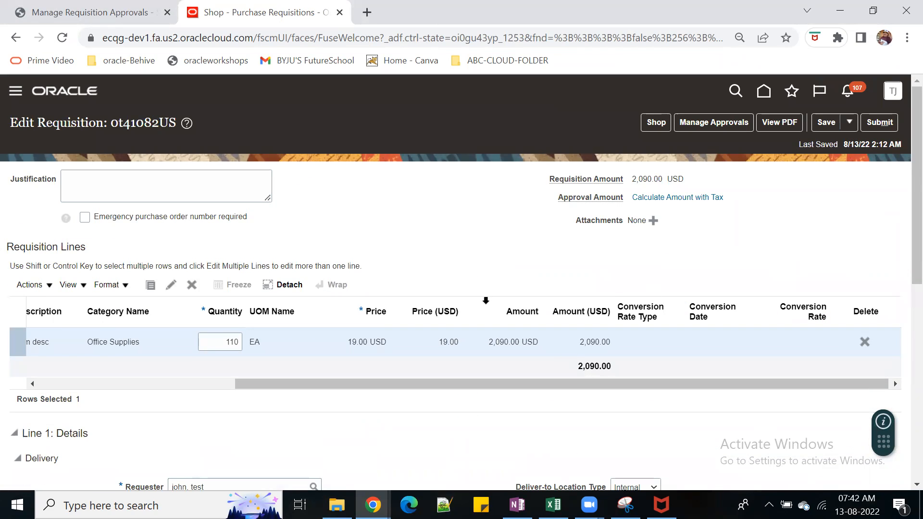
scroll(486, 303, "down", 4)
scroll(639, 421, "up", 2)
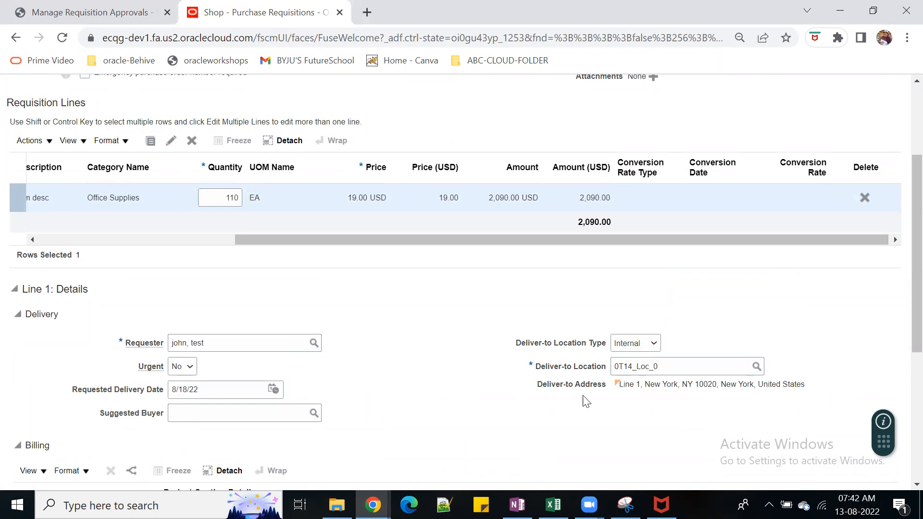
scroll(442, 360, "up", 3)
left_click(719, 124)
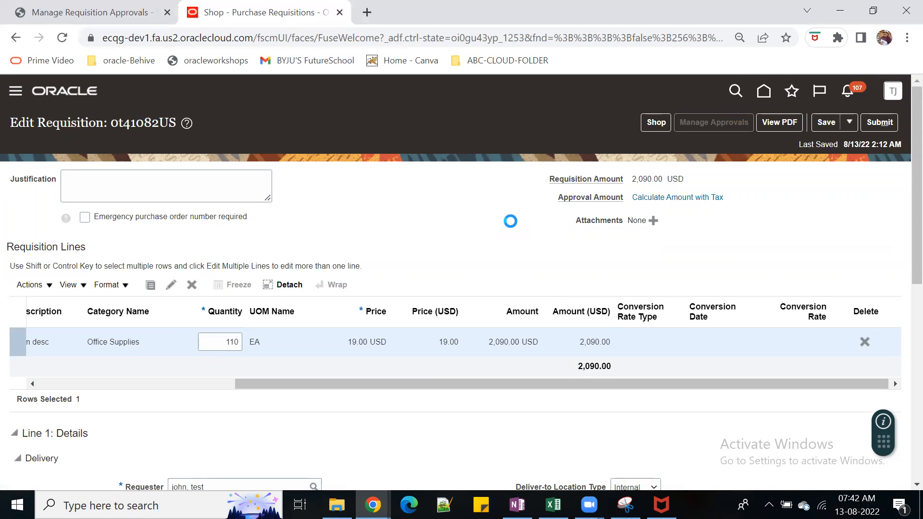
scroll(511, 221, "down", 2)
scroll(510, 221, "up", 2)
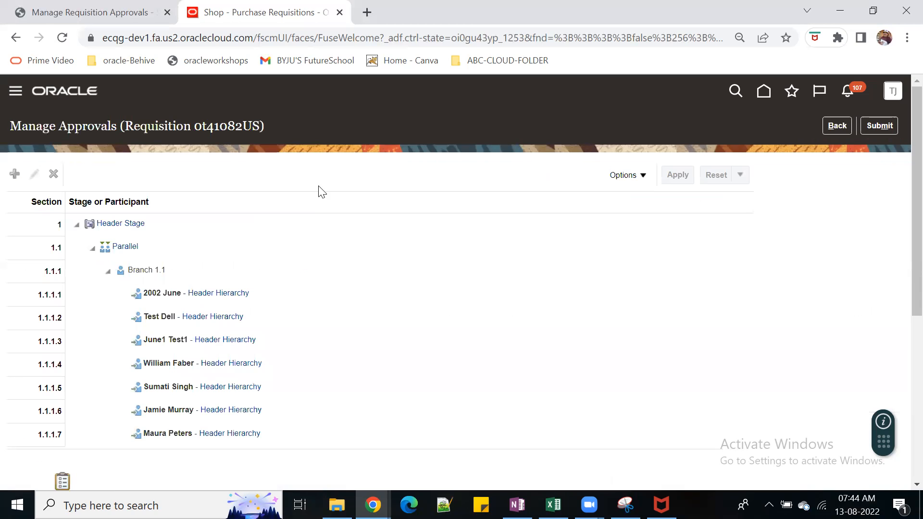
Step: Examine the requisition's Header Stage approver list and compare its Header Hierarchy participants with the approval flow diagram
scroll(442, 308, "down", 6)
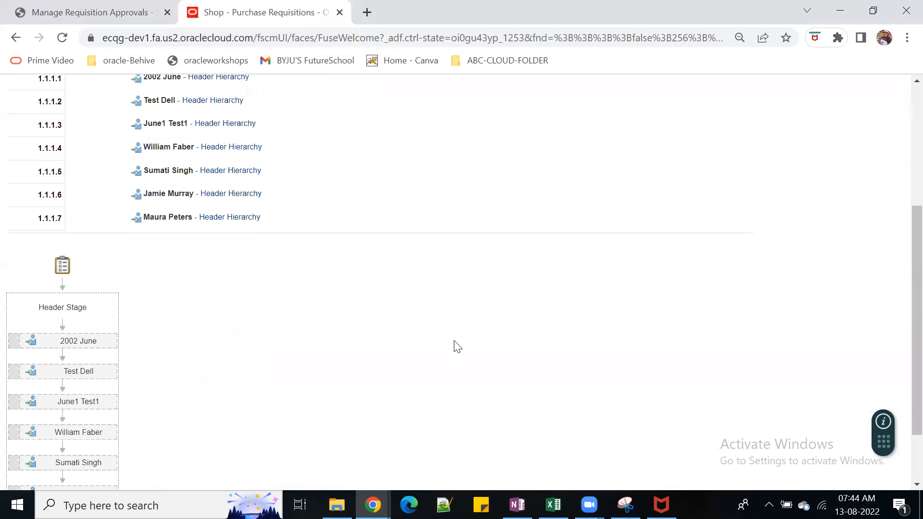
scroll(458, 351, "up", 3)
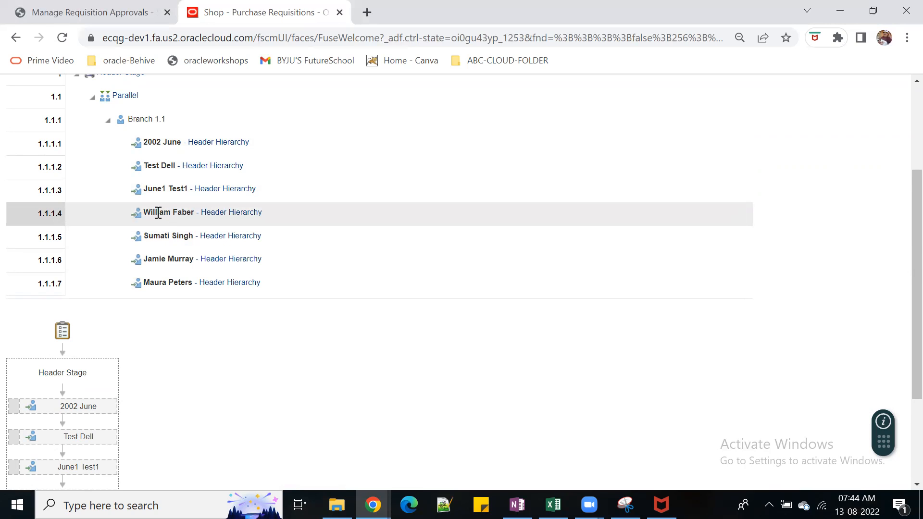
scroll(163, 288, "down", 3)
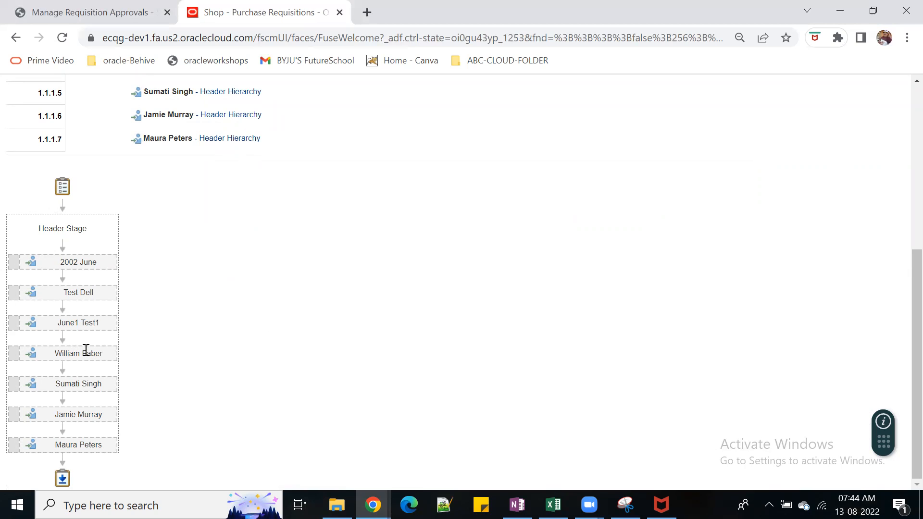
scroll(560, 309, "up", 6)
left_click(237, 355)
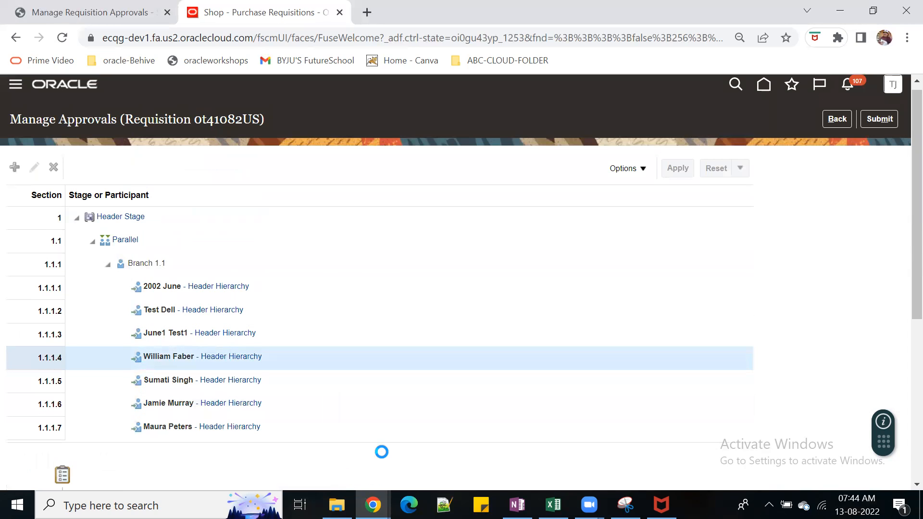
scroll(387, 447, "down", 5)
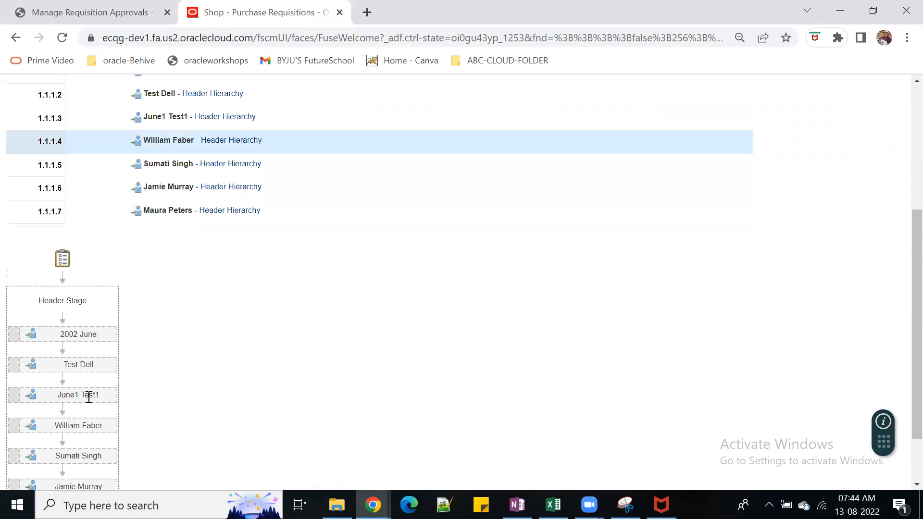
double_click(65, 334)
left_click(202, 384)
scroll(72, 413, "down", 2)
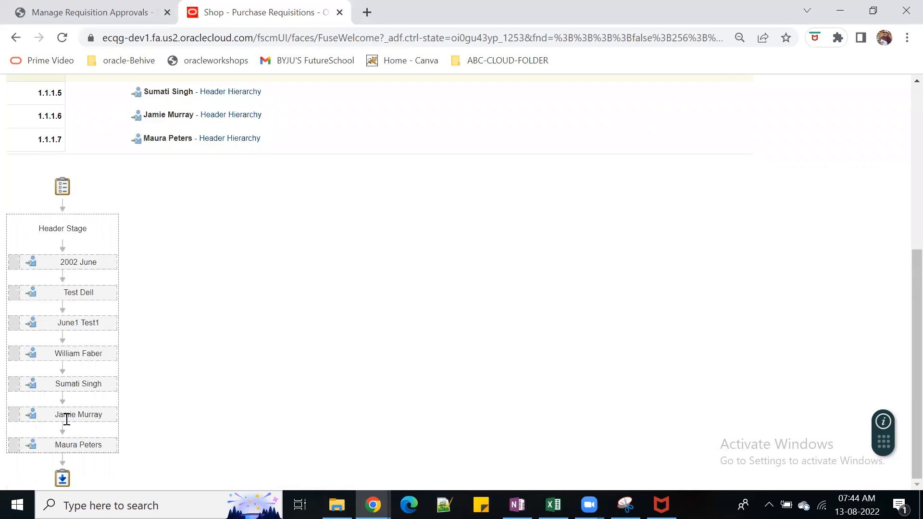
scroll(323, 380, "up", 3)
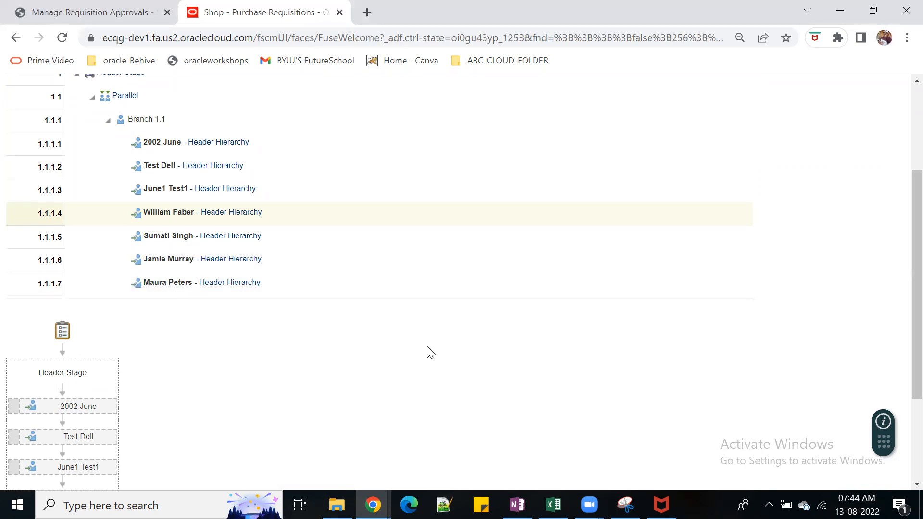
Step: Switch back to Manage Requisition Approvals and try to open the Header Hierarchy participant's rules for editing
double_click(784, 20)
left_click(46, 112)
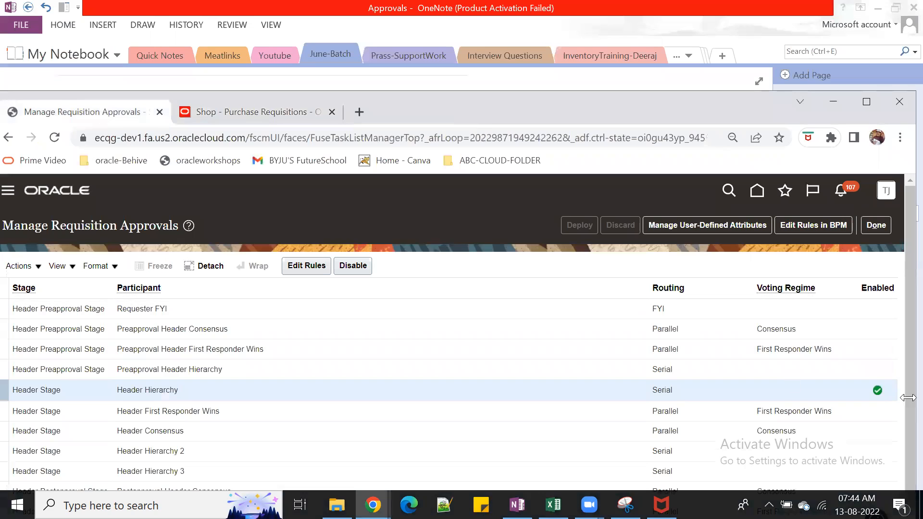
left_click(312, 269)
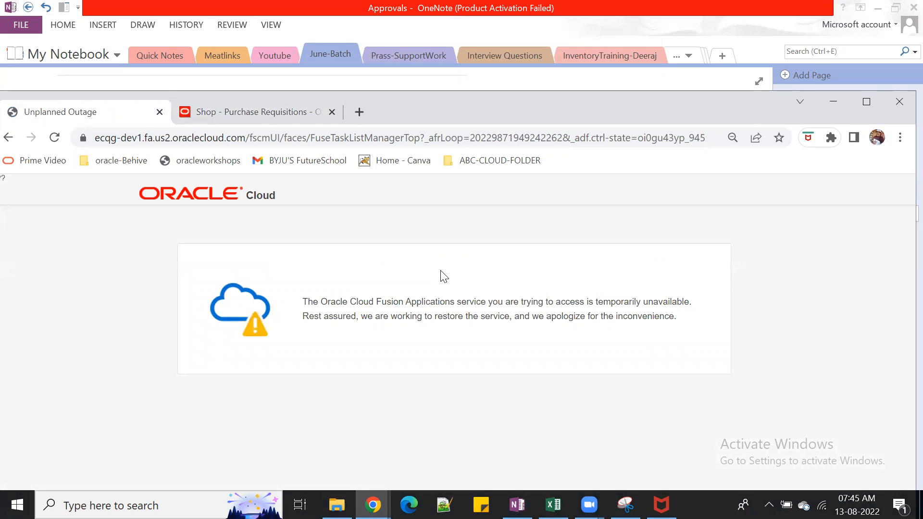
left_click(867, 103)
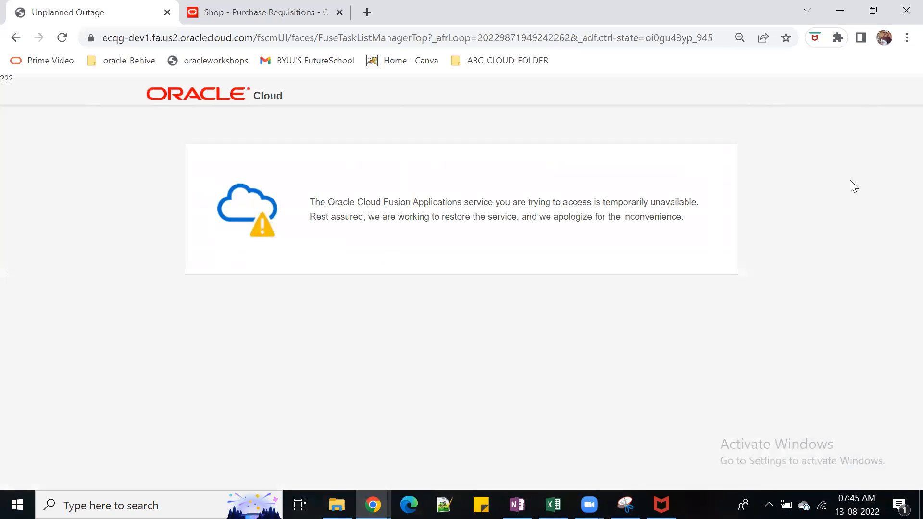
Step: Try to reopen the Dev1 instance from the ABC-Company bookmarks in ABC-CLOUD-FOLDER
left_click(485, 62)
mouse_move(568, 97)
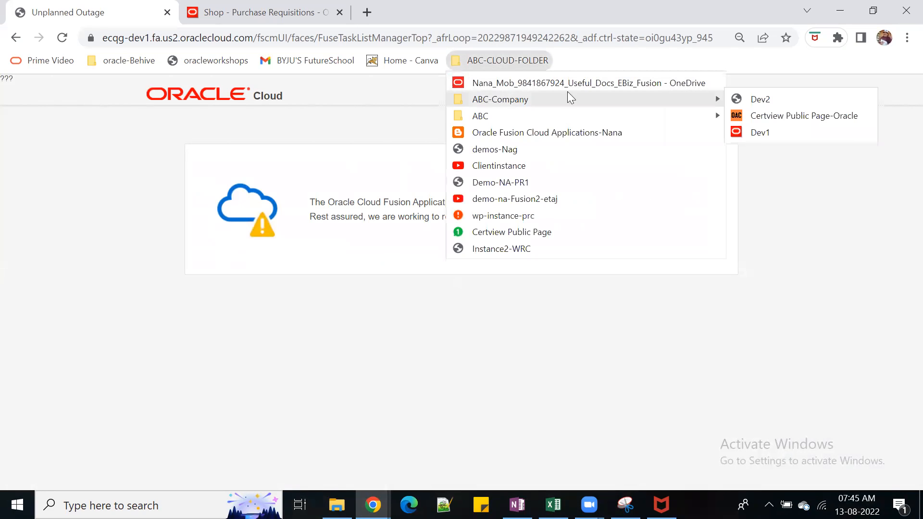
left_click(816, 132)
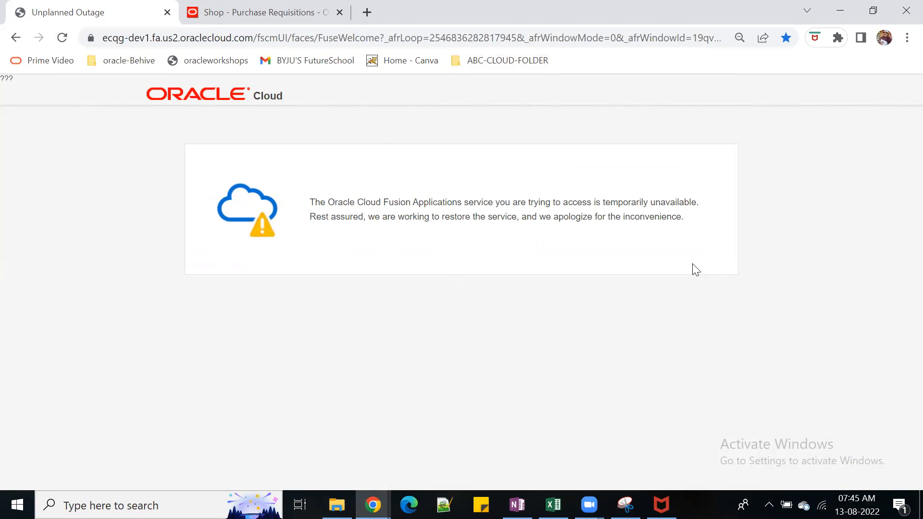